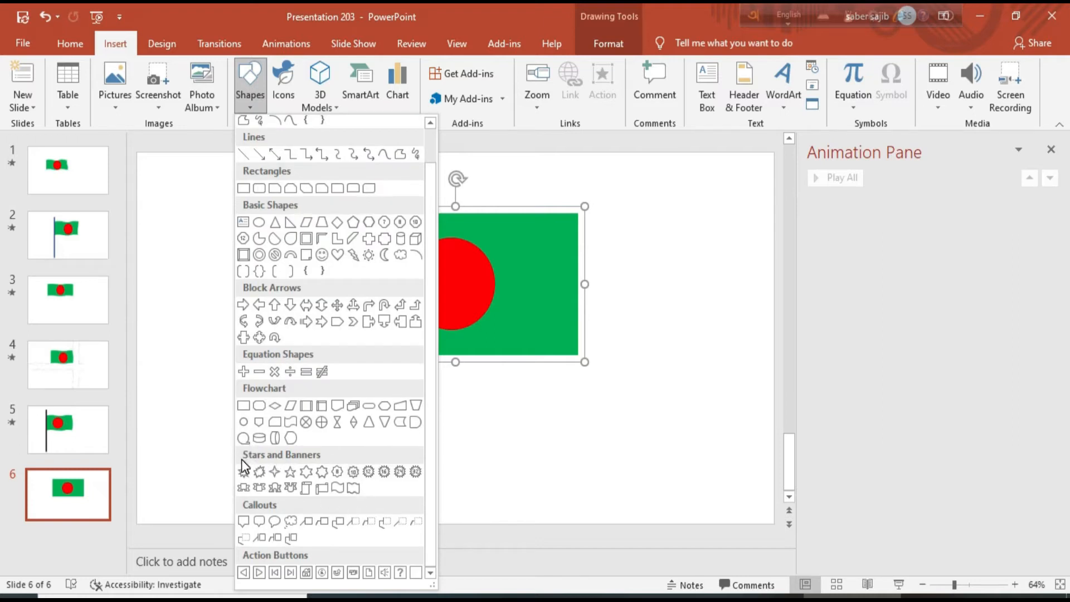
Draw a wave shape across the top-left of slide 6 and remove its outline
click(356, 487)
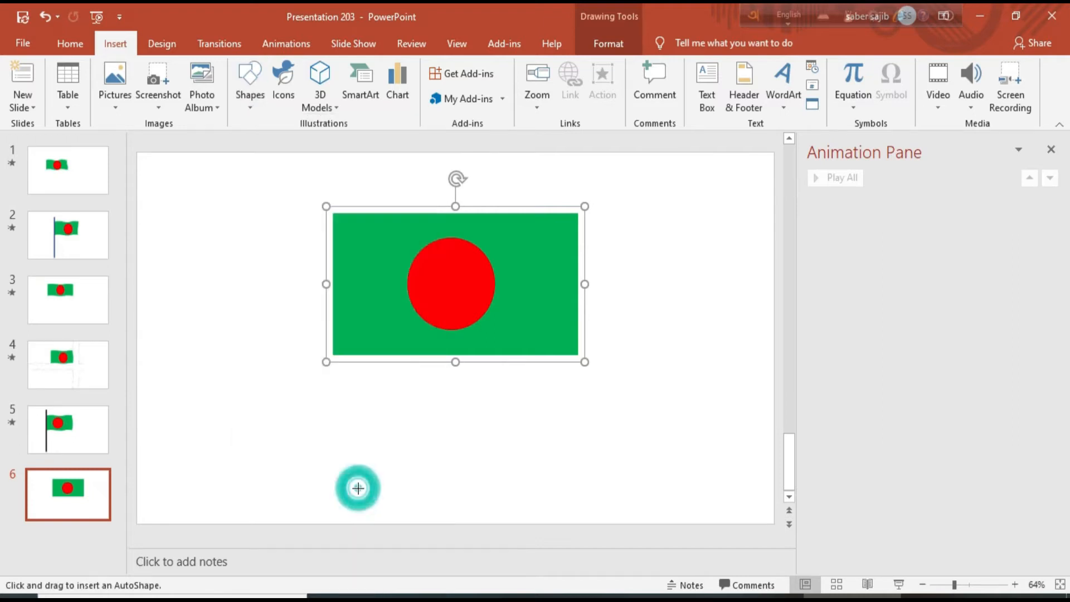
mouse_move(157, 165)
mouse_down()
mouse_move(226, 217)
mouse_move(439, 232)
mouse_up()
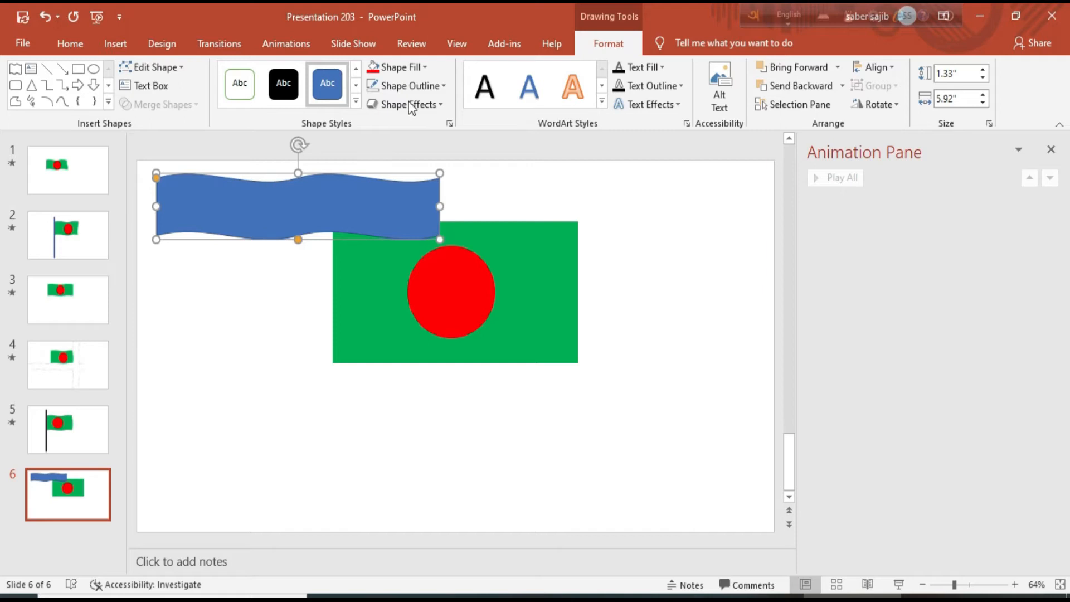
click(444, 86)
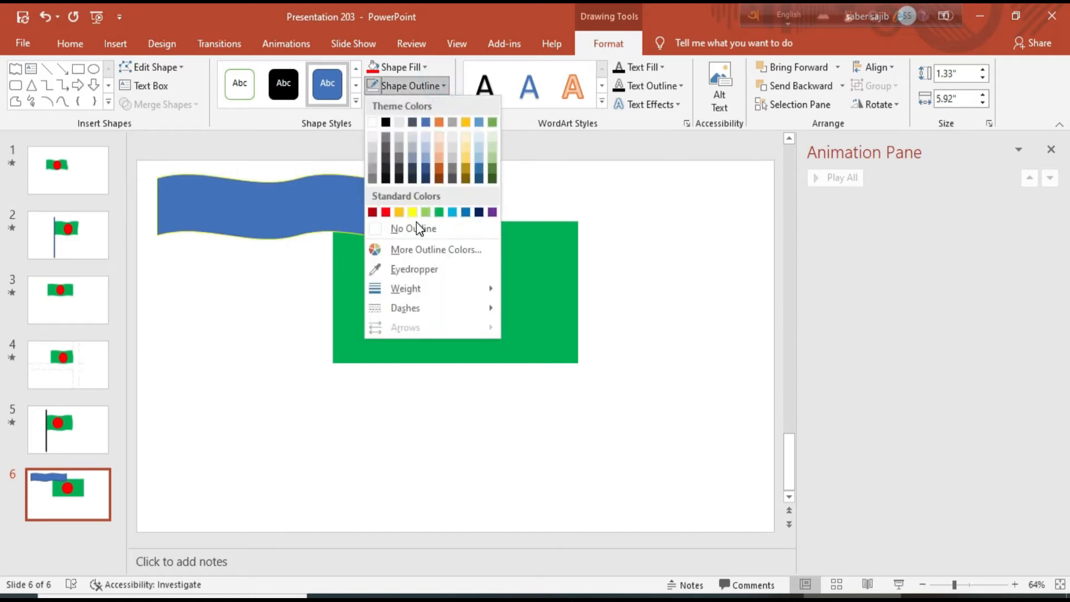
click(439, 79)
click(446, 86)
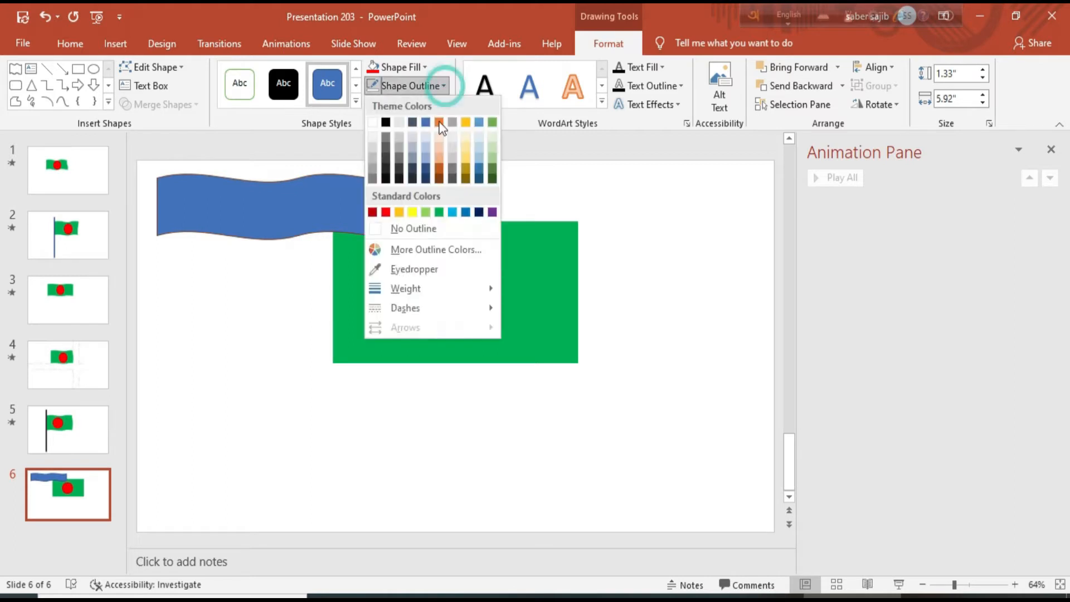
click(430, 233)
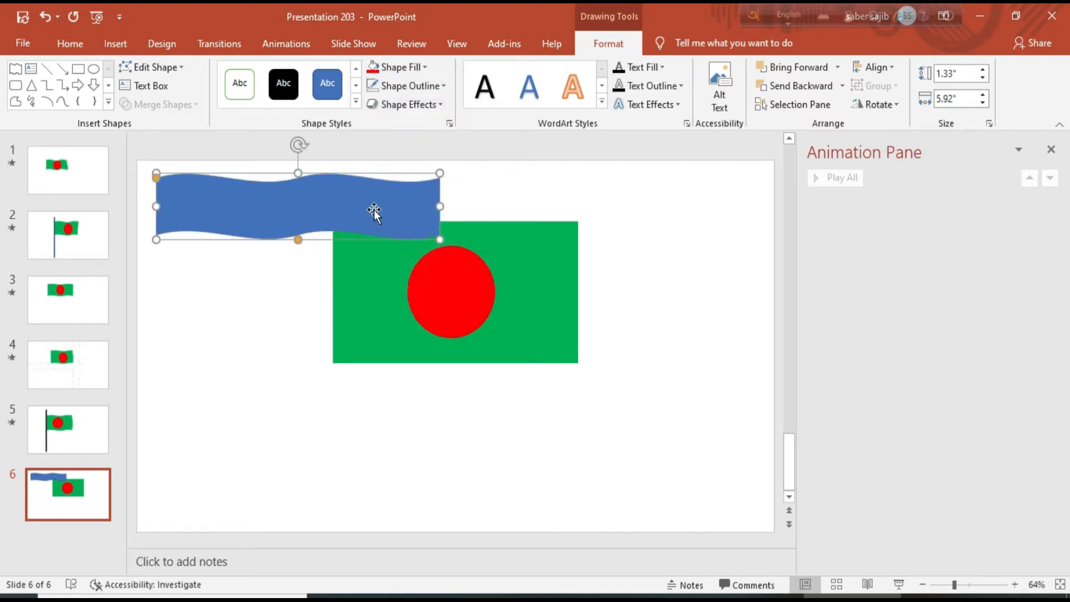
Duplicate the wave, place the copy beside the original, and select both waves
key(ctrl+d)
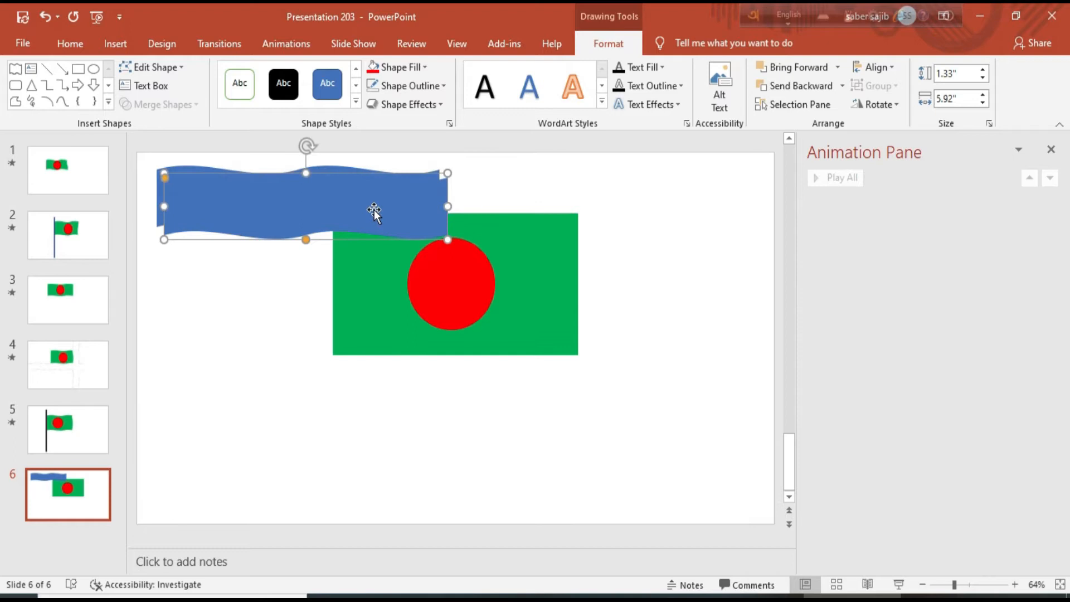
drag(366, 203, 644, 196)
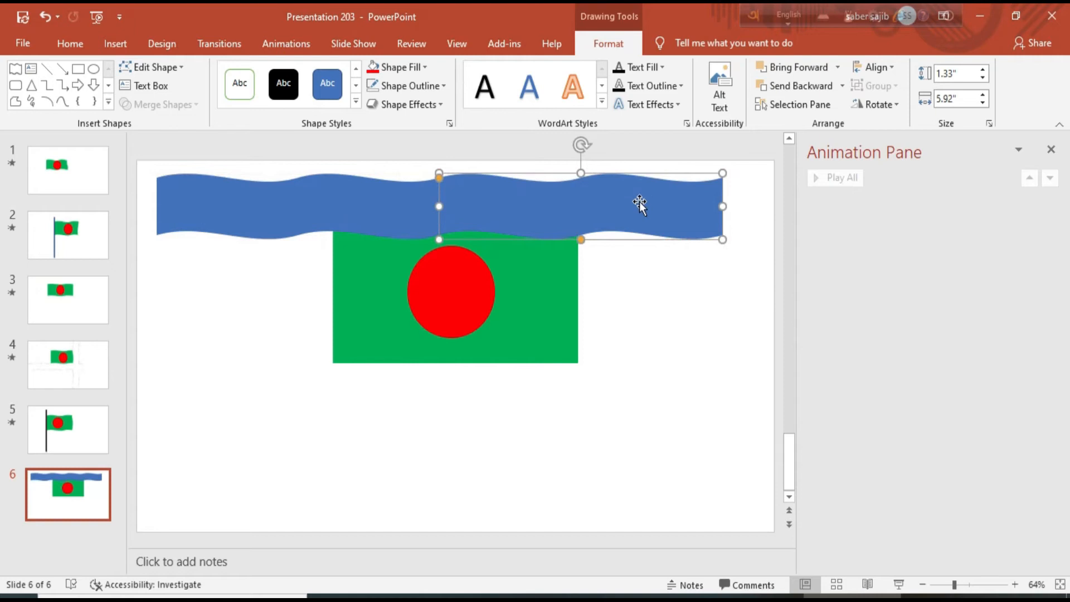
shift+click(371, 196)
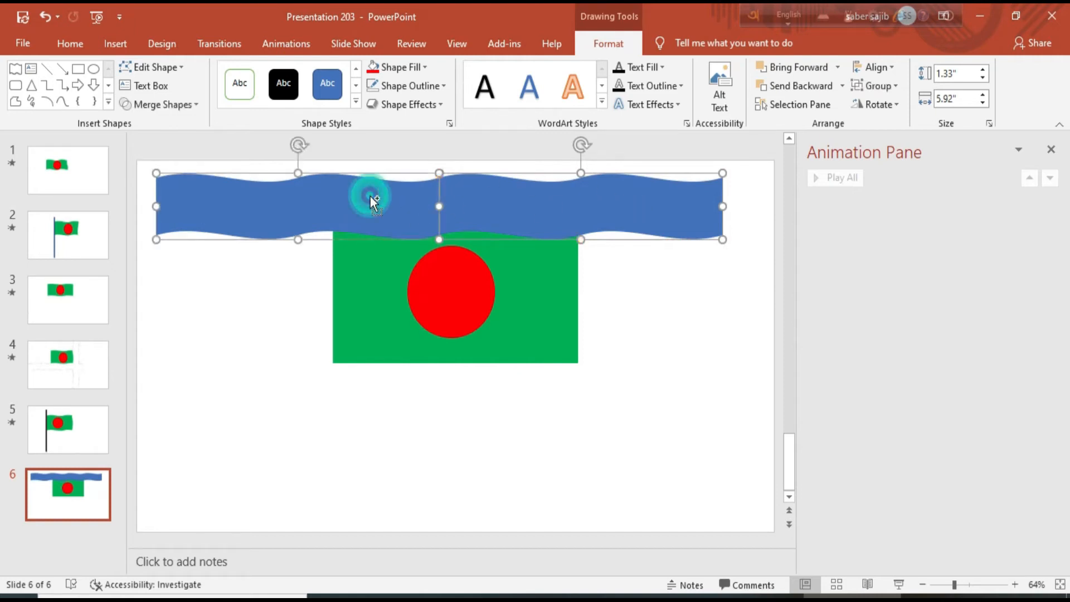
Group the two waves and move the band left and up over the flag's top edge
right_click(405, 198)
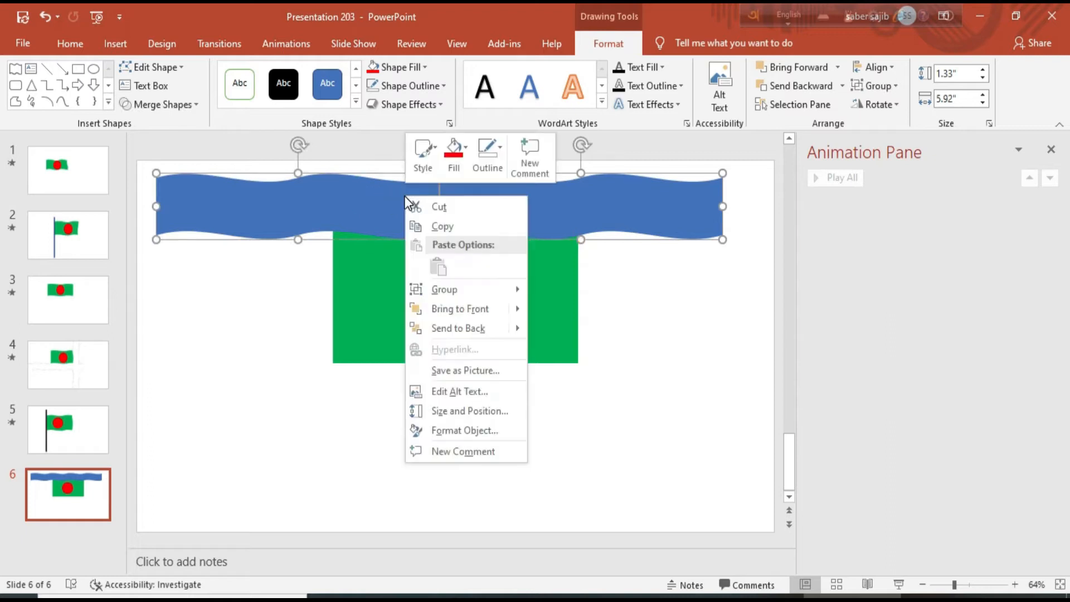
click(464, 291)
click(564, 290)
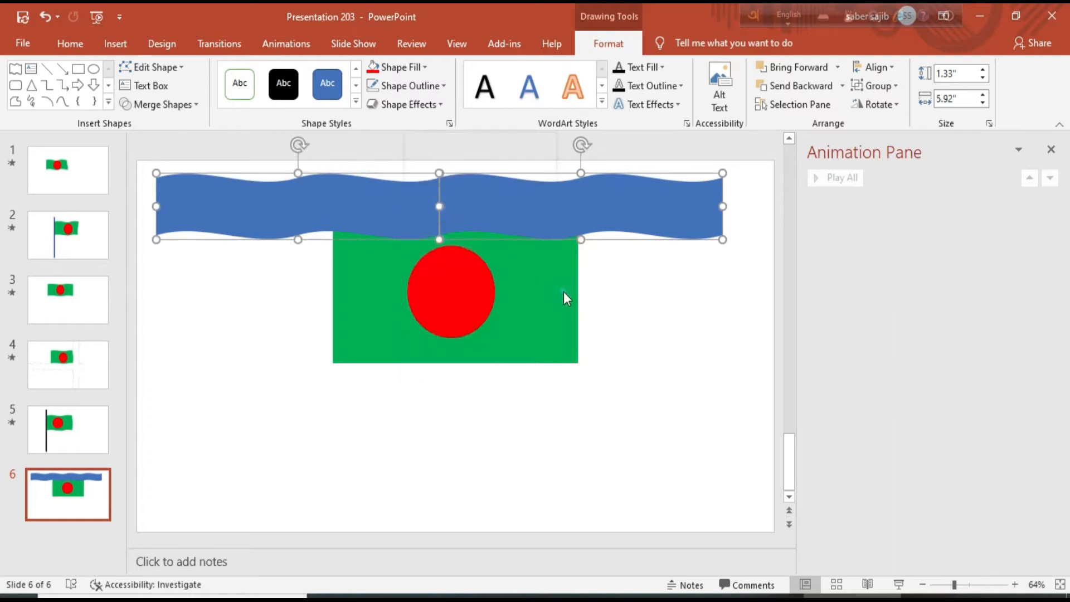
drag(482, 209, 379, 195)
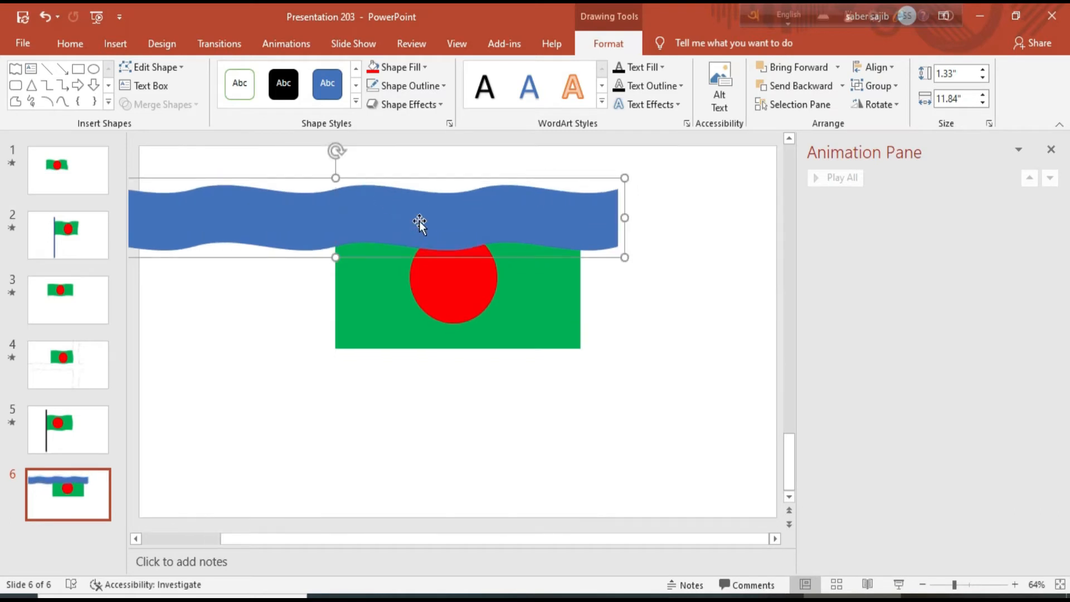
drag(433, 217, 433, 193)
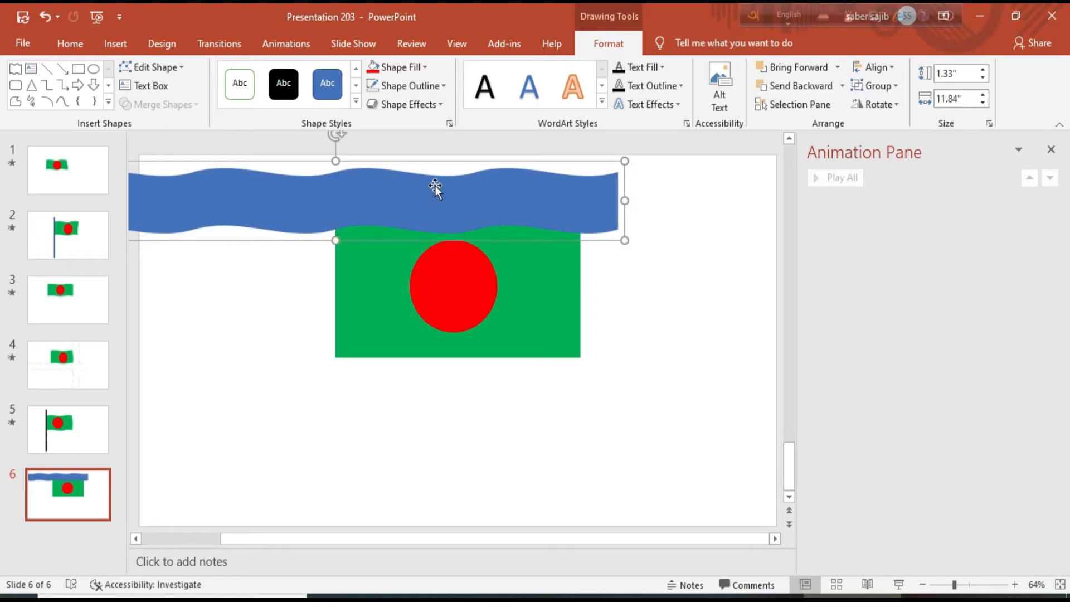
click(282, 44)
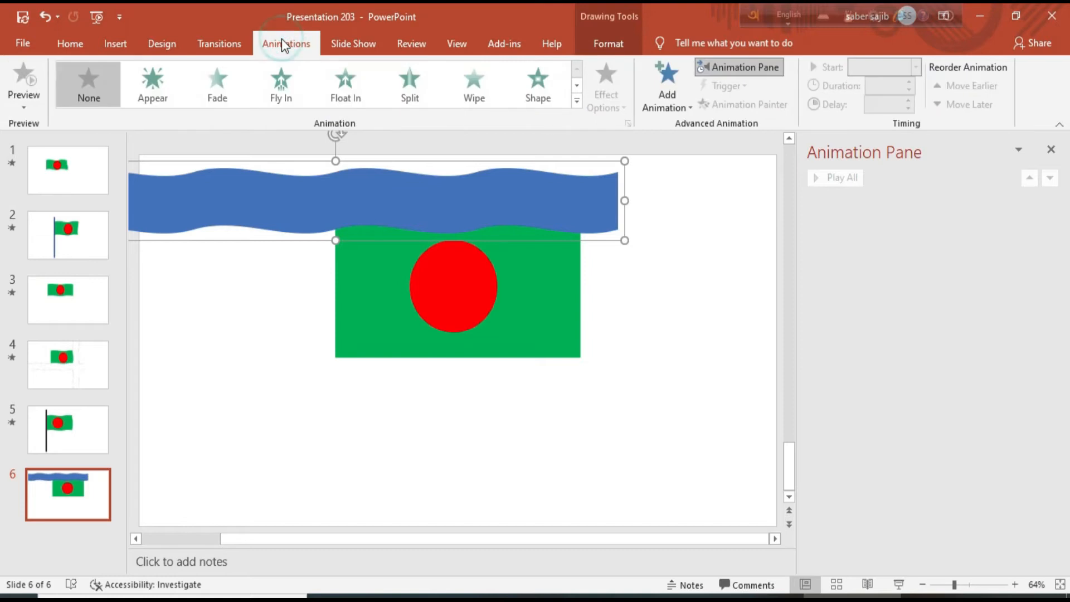
Apply a Lines motion path to the wave band, with its end point dragged right to run horizontally
click(580, 102)
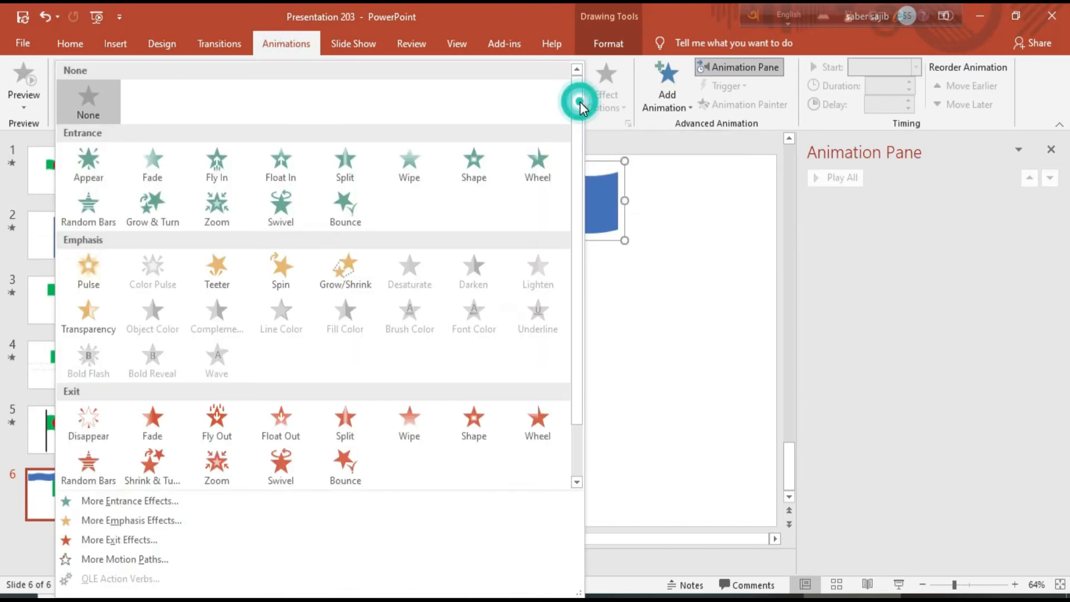
scroll(428, 324, down, 1)
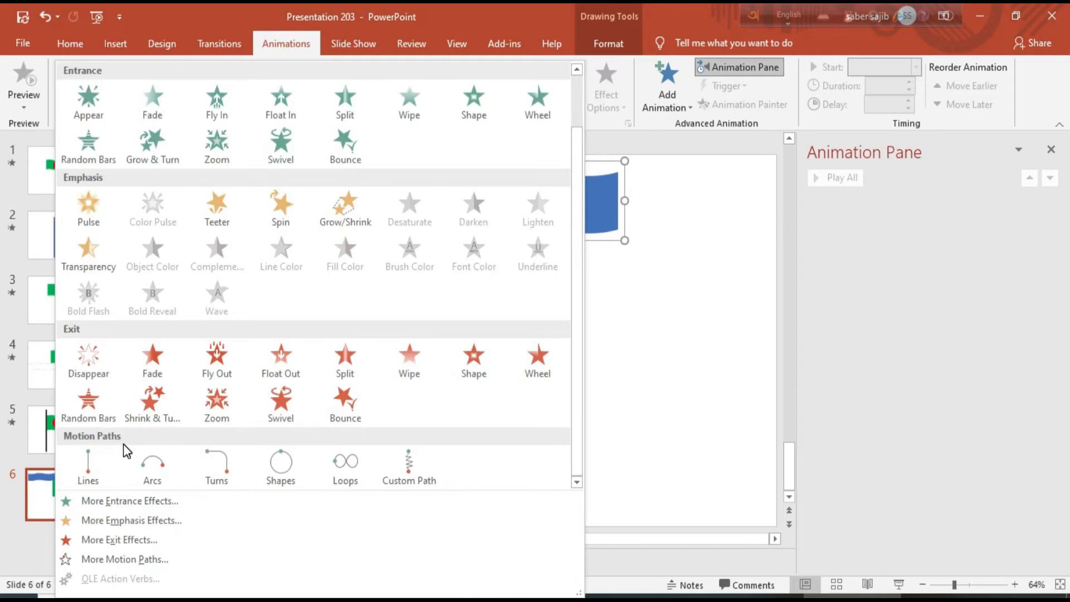
click(86, 467)
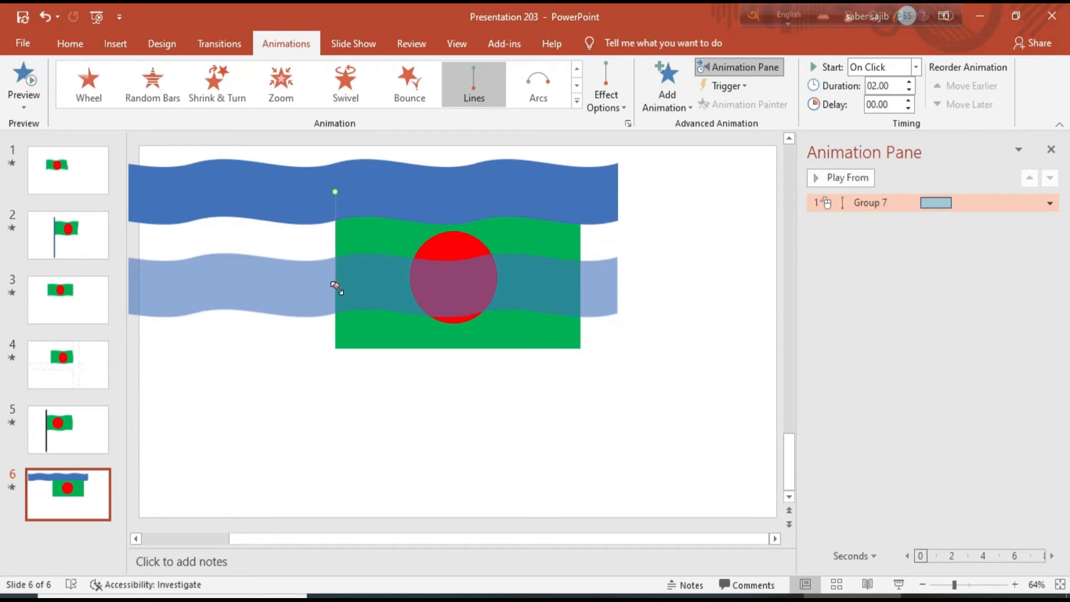
drag(335, 284, 612, 194)
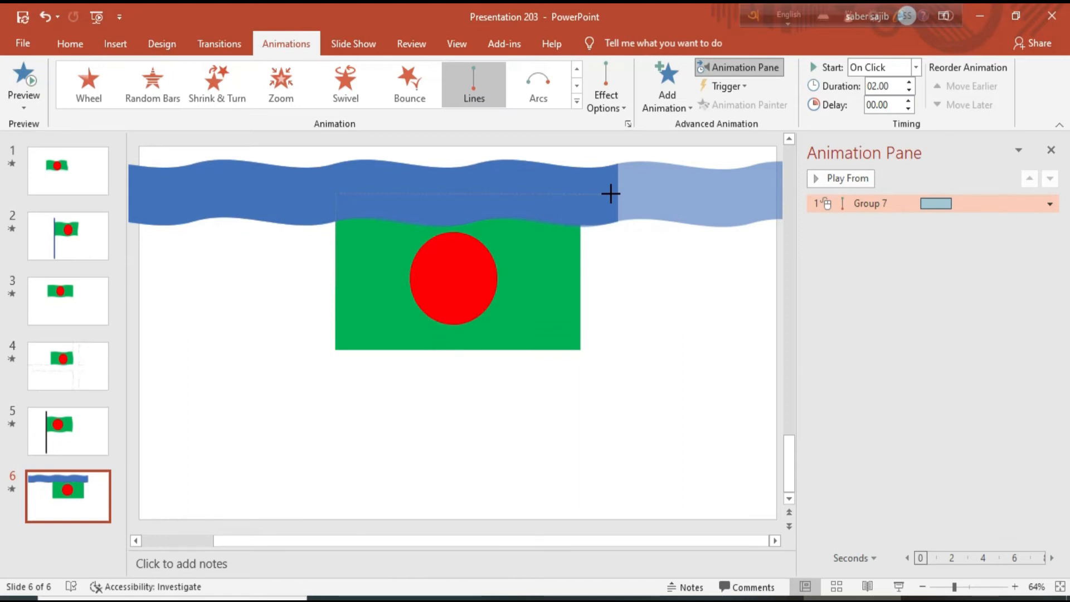
drag(610, 194, 613, 194)
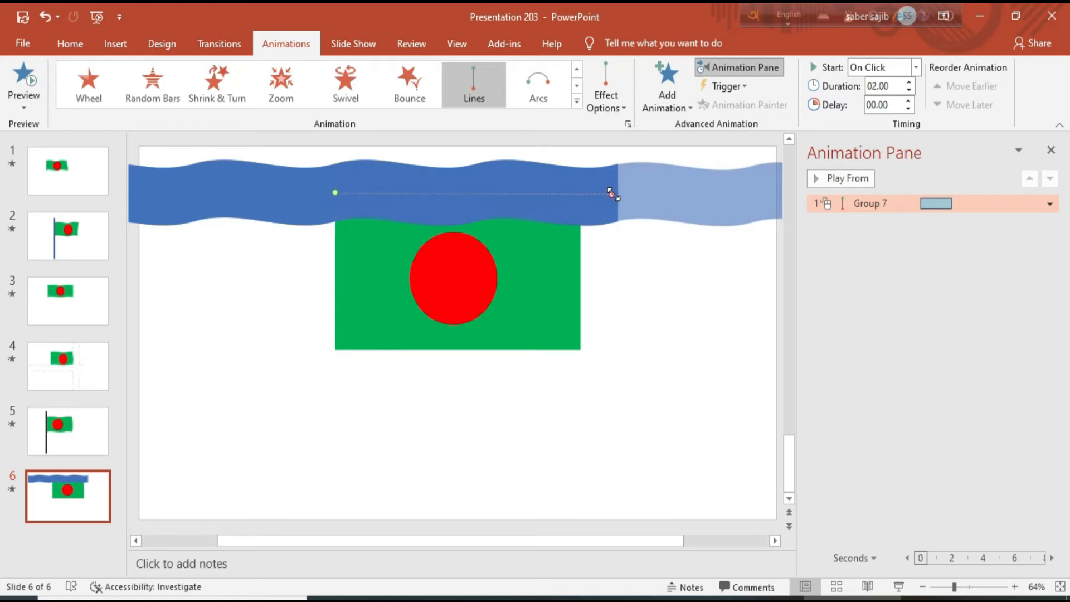
click(526, 168)
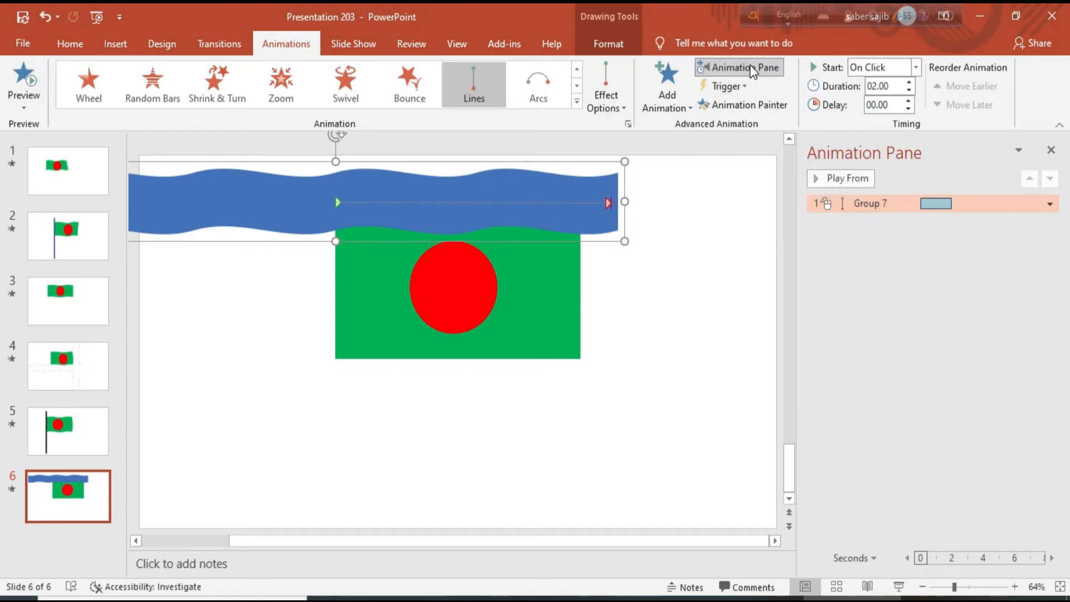
Set the Group 7 motion to 0 s smooth start/end, With Previous, repeating Until End of Slide
click(1050, 205)
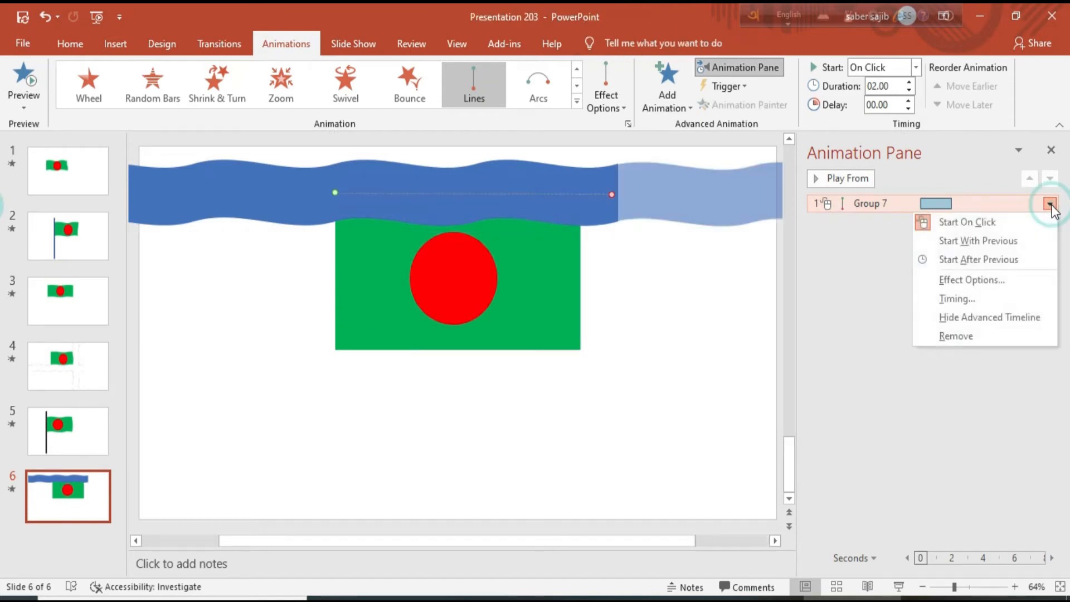
click(990, 283)
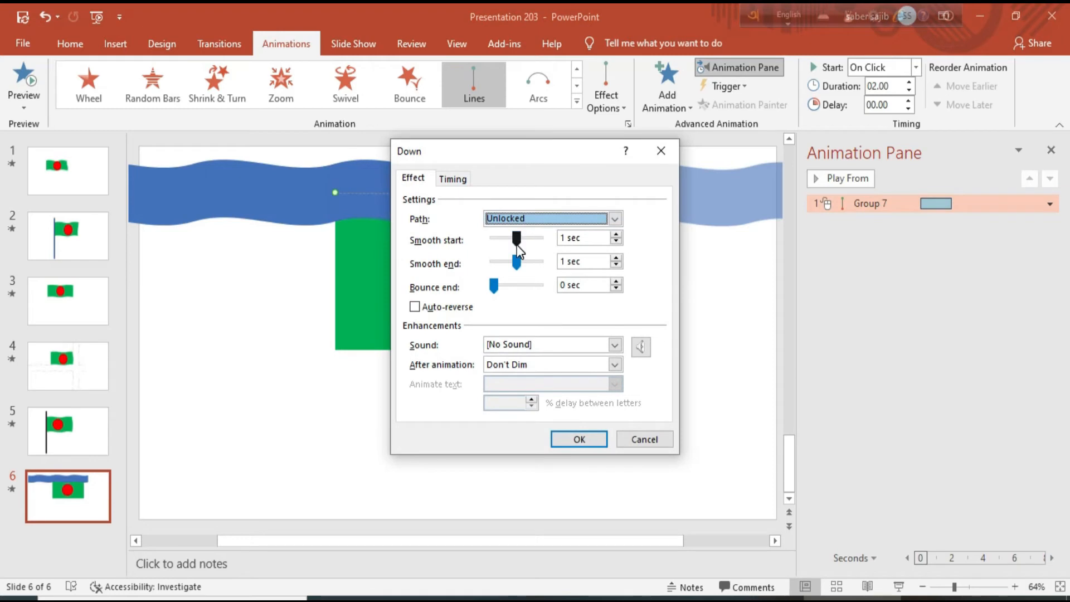
drag(515, 243, 461, 242)
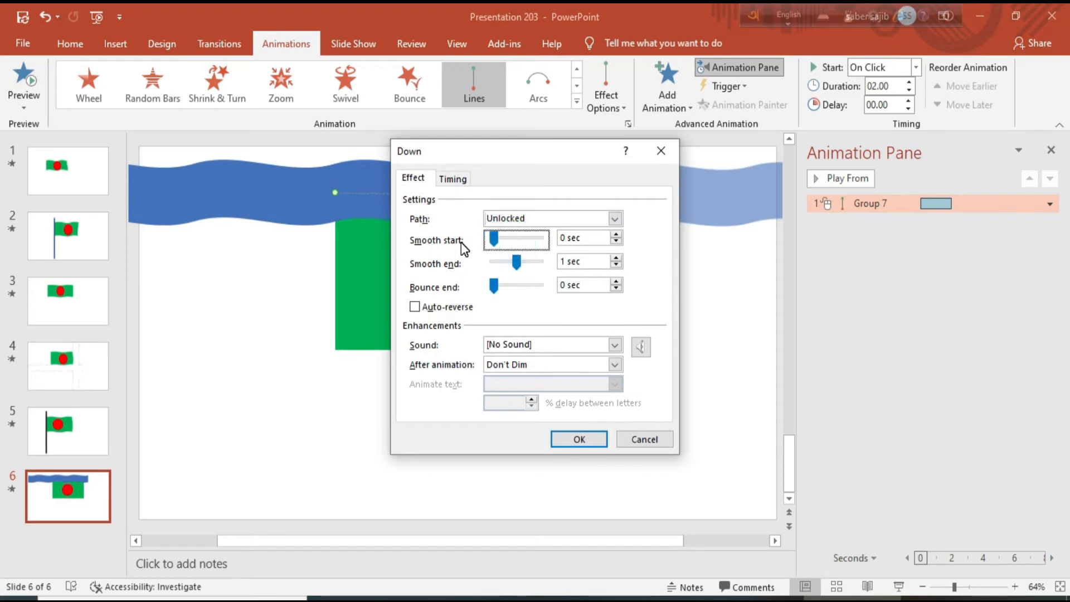
drag(520, 264, 486, 263)
click(454, 179)
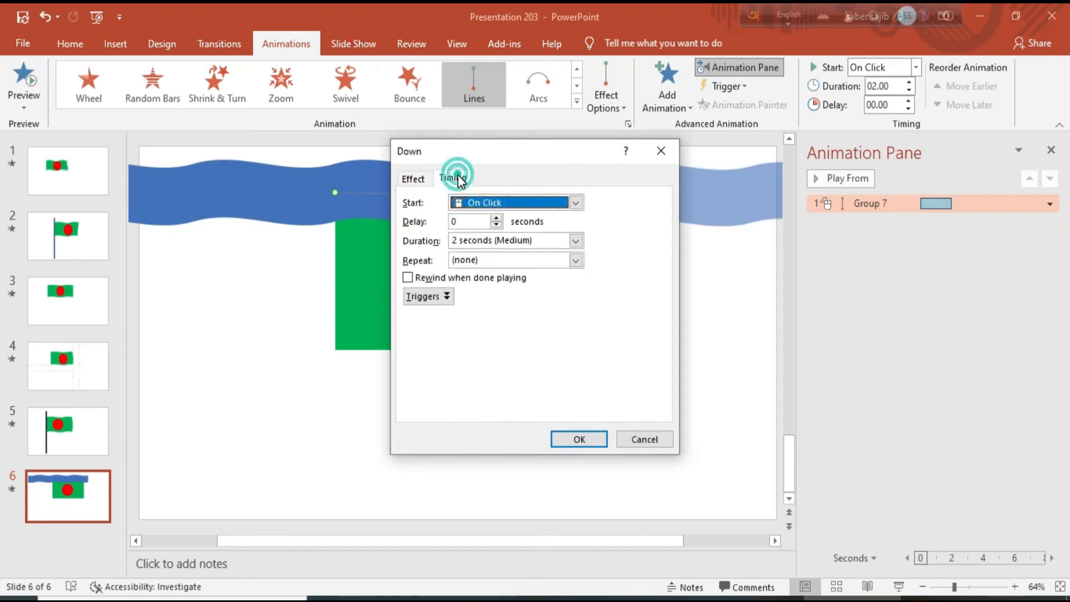
click(576, 203)
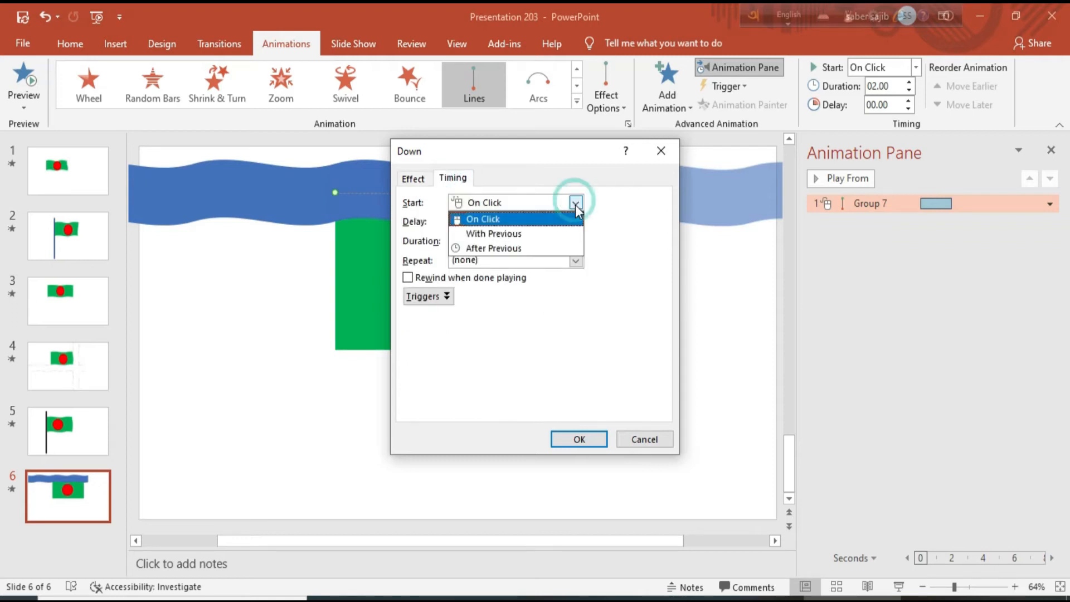
click(547, 230)
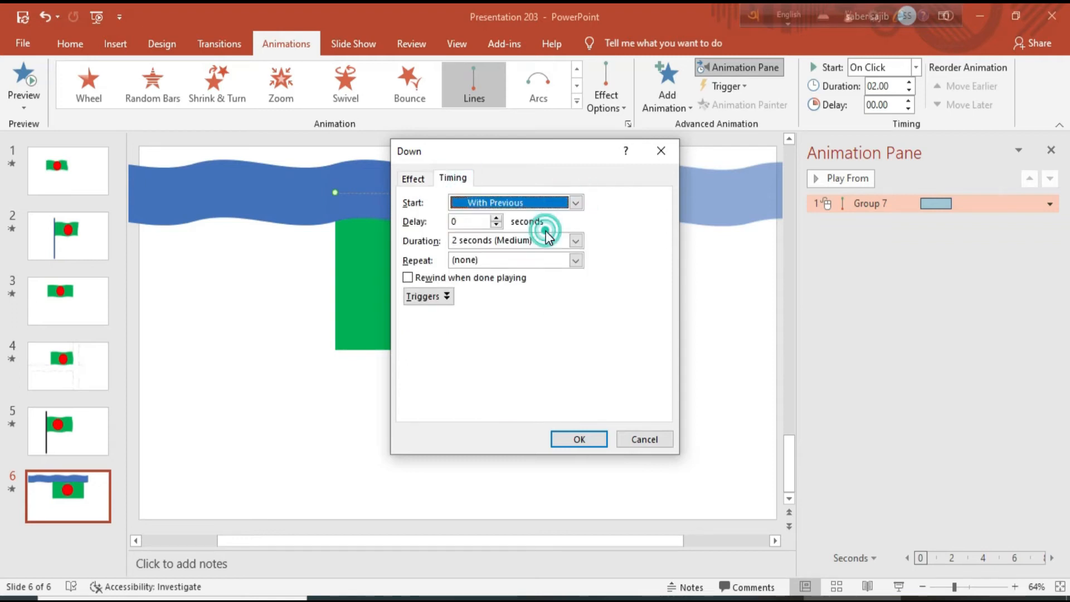
click(576, 260)
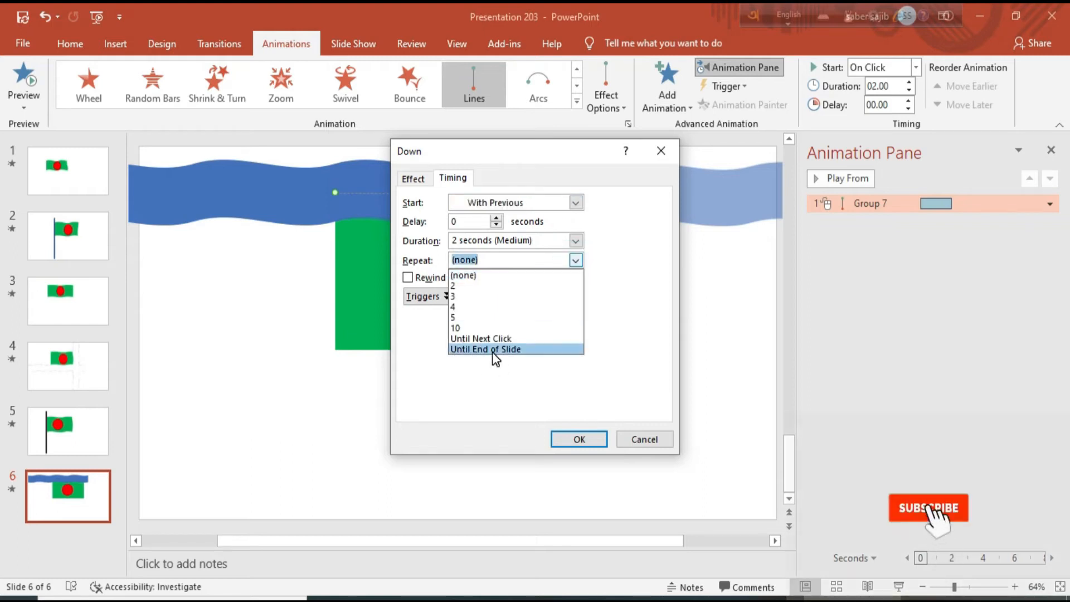
click(510, 350)
click(583, 441)
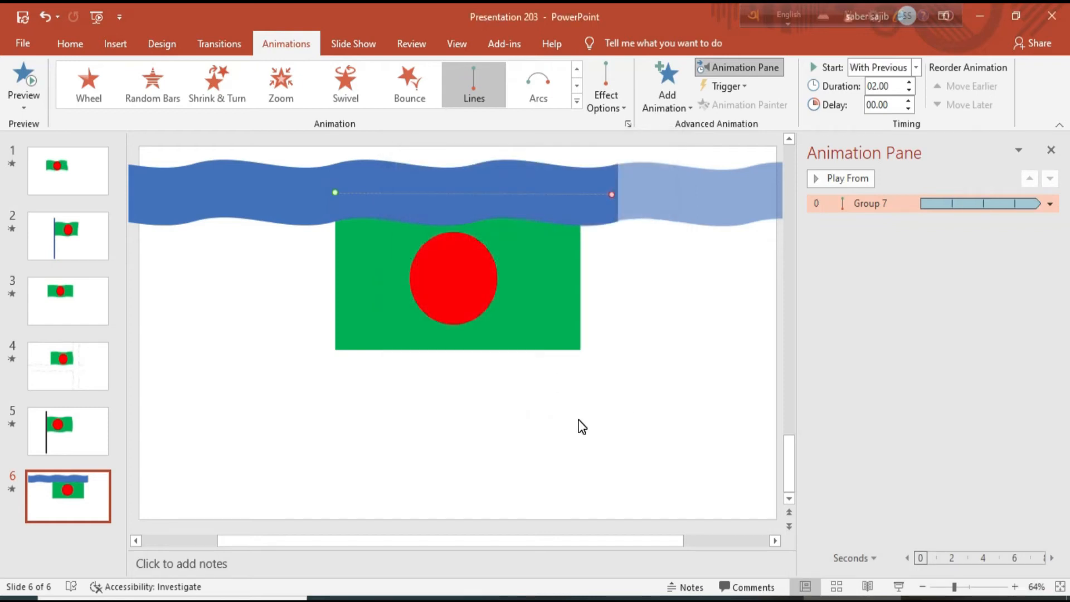
Select the wave group and bring up its Shape Fill colour choices
click(493, 188)
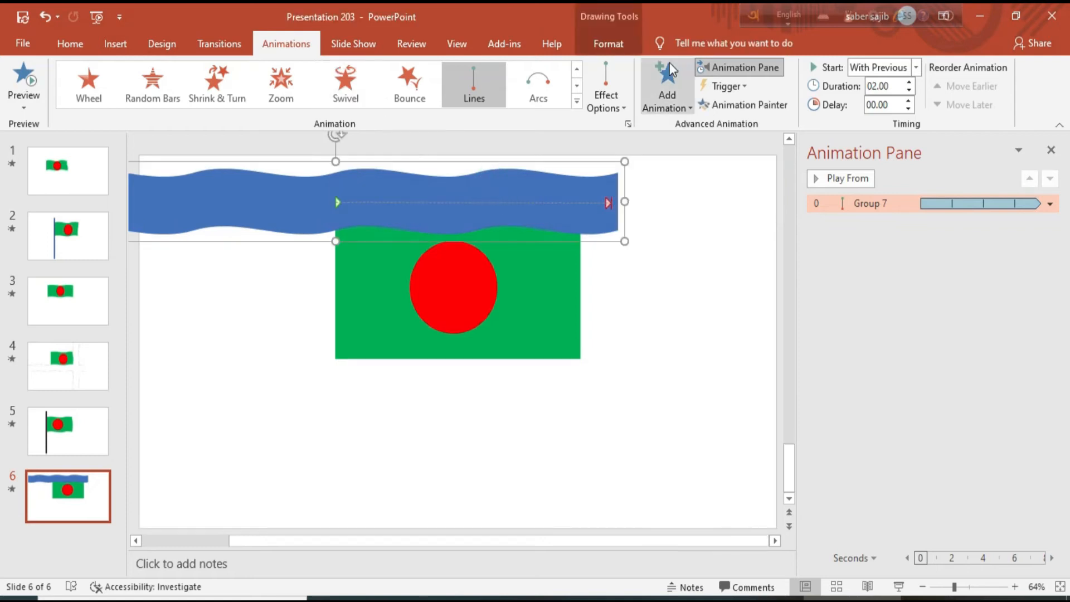
click(609, 44)
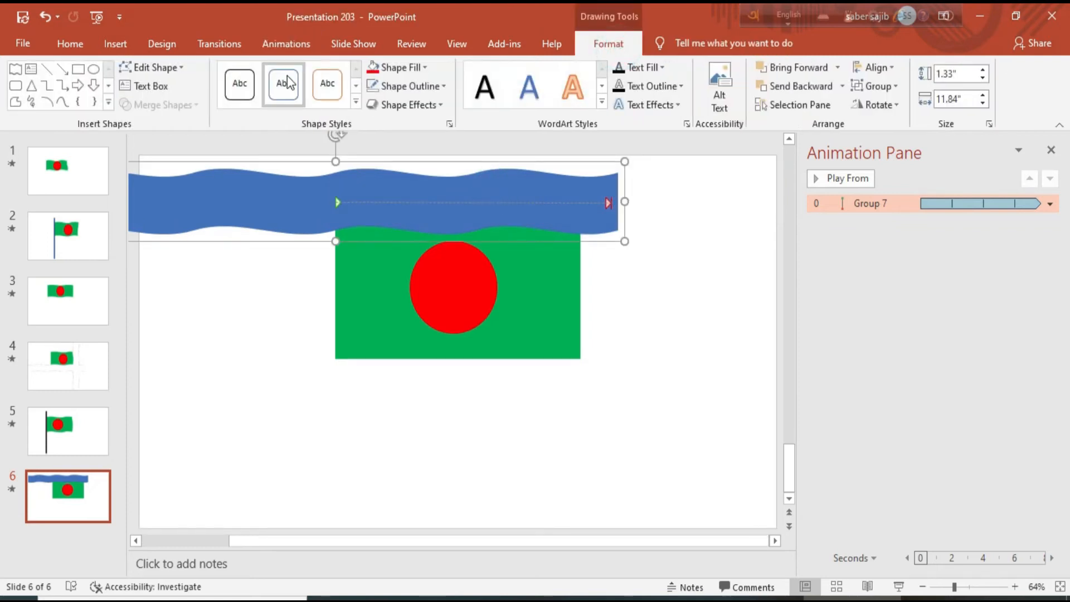
click(423, 67)
Fill the wave band white and preview the waving flag in a slide show, then exit
click(372, 102)
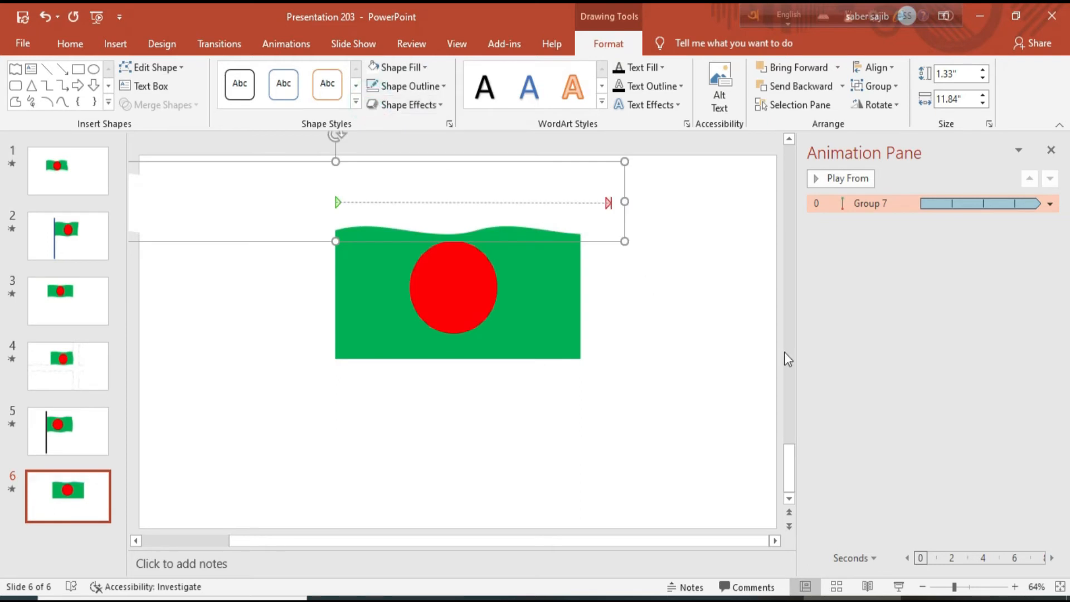
click(898, 587)
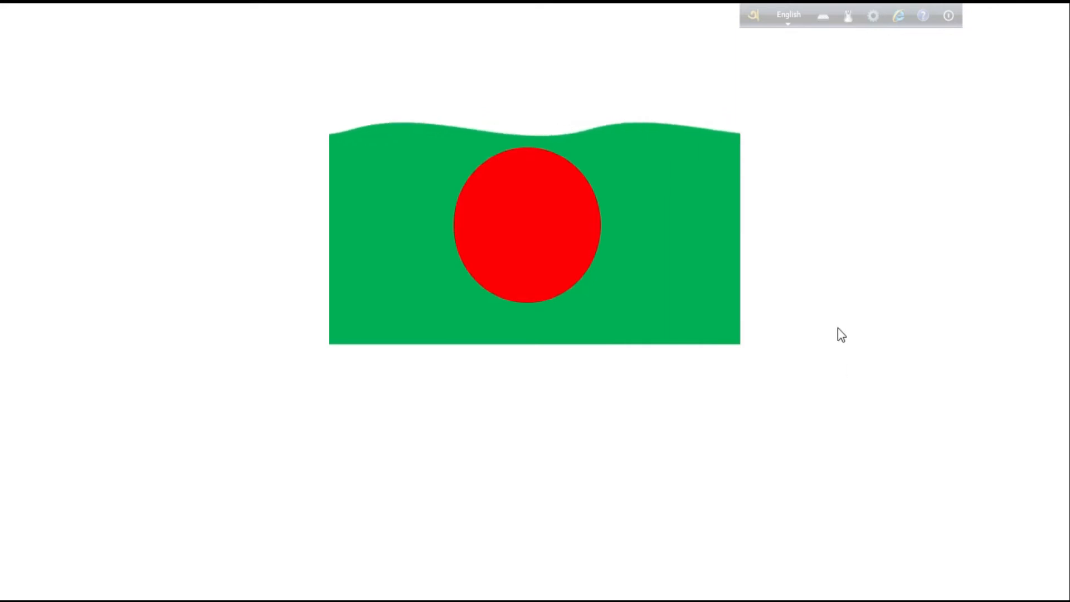
click(834, 297)
click(833, 297)
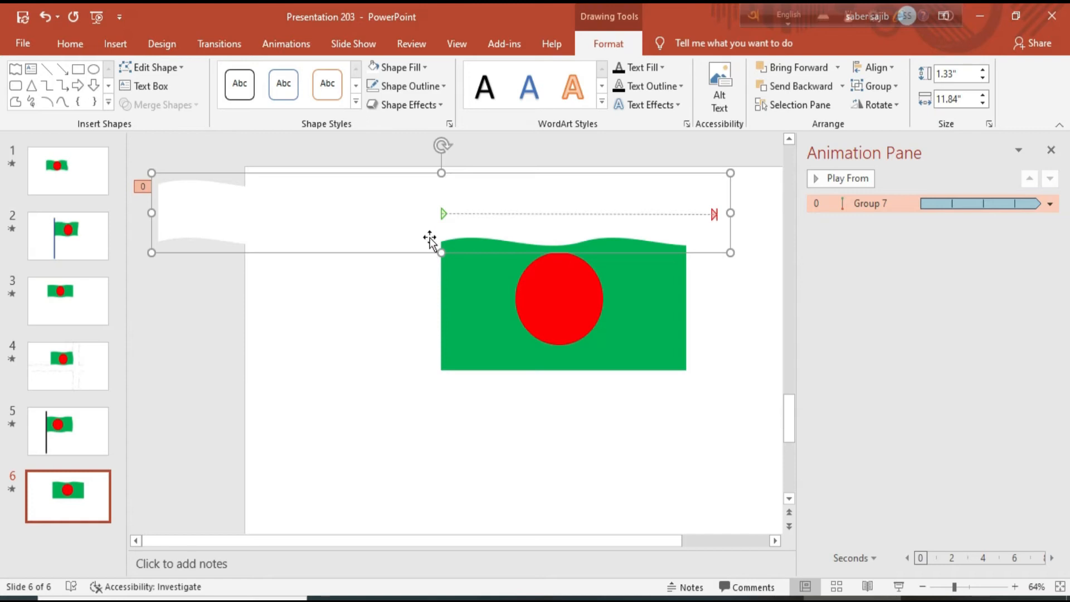
Fill the wave band blue so it is visible on the slide
click(422, 72)
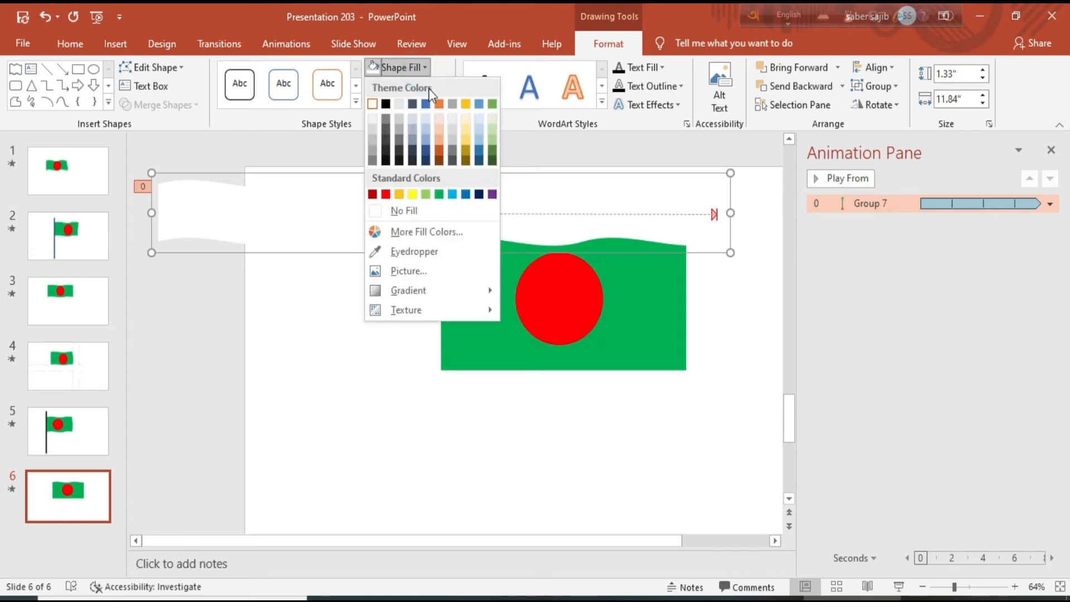
click(430, 106)
click(366, 218)
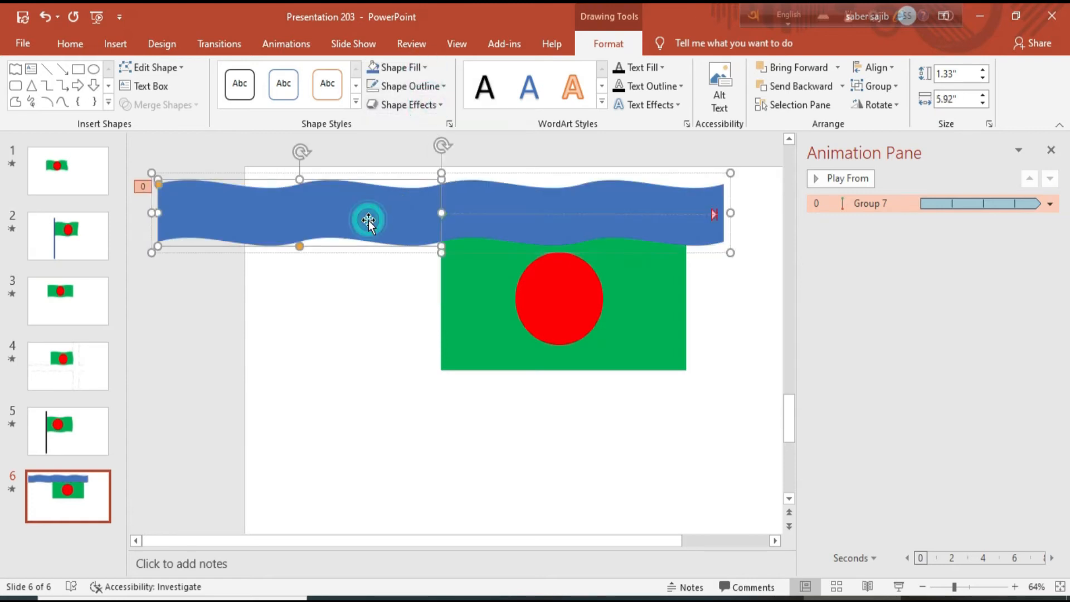
click(380, 351)
Duplicate the wave group and drag the copy, Group 8, below the flag
click(490, 196)
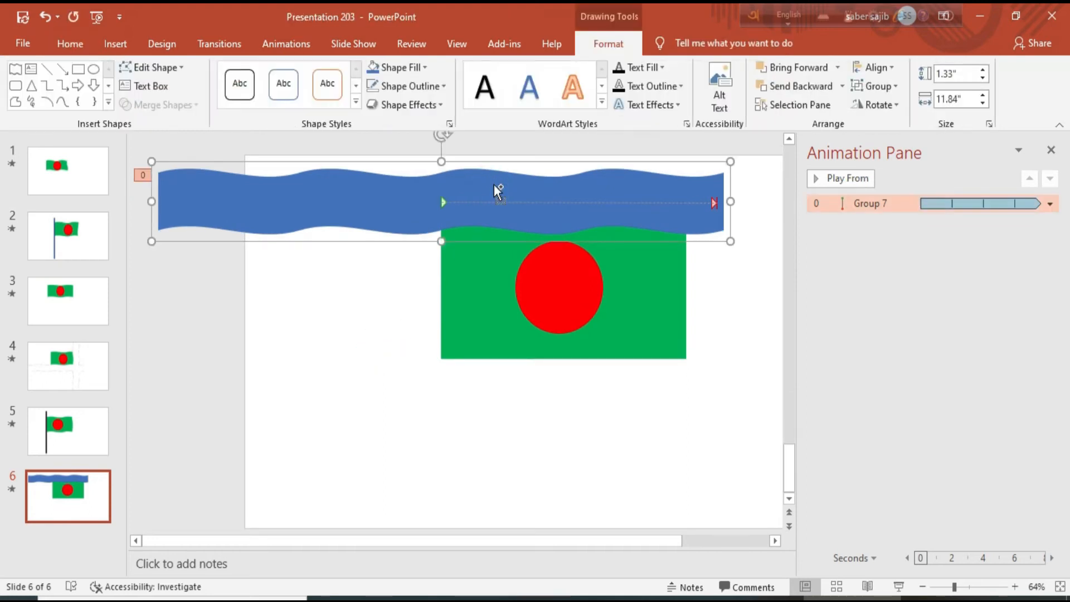
key(ctrl+d)
drag(493, 185, 465, 338)
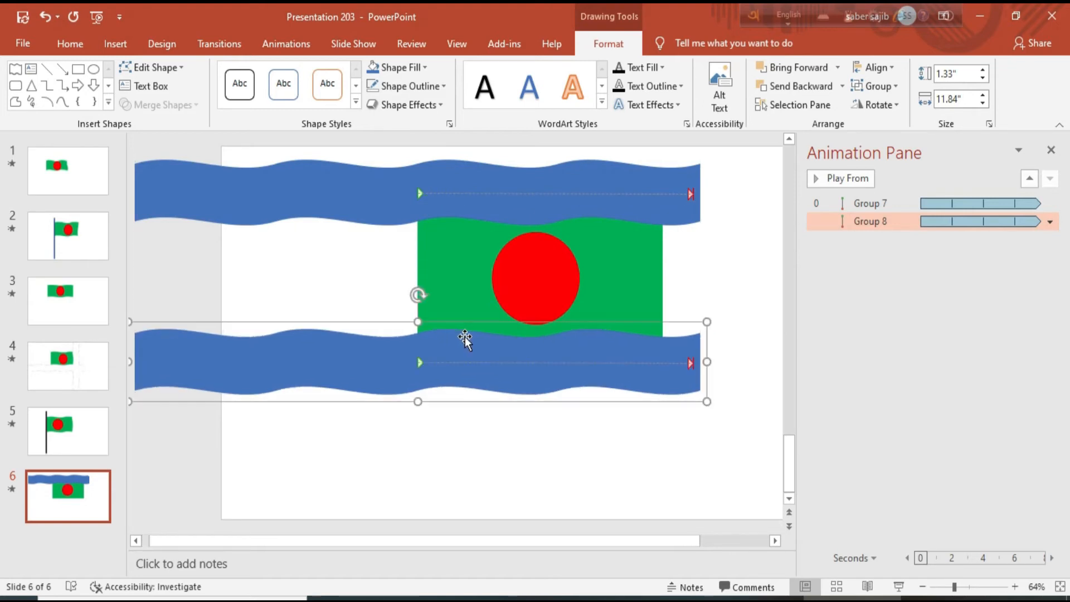
drag(668, 544, 770, 549)
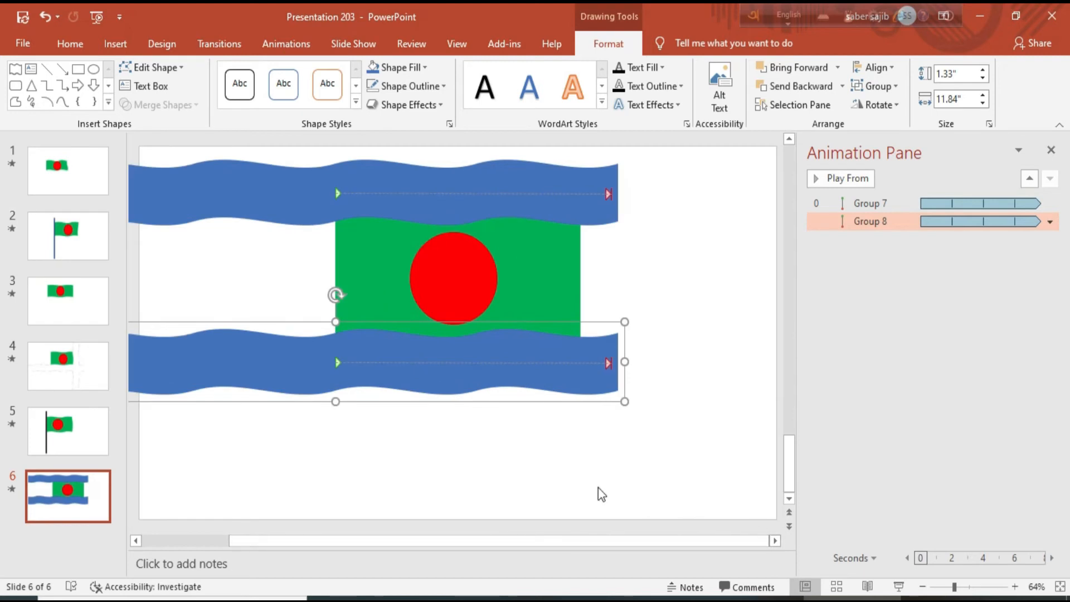
Duplicate the lower wave group, rotate it 90° upright, and move it to the flag's right edge
click(354, 346)
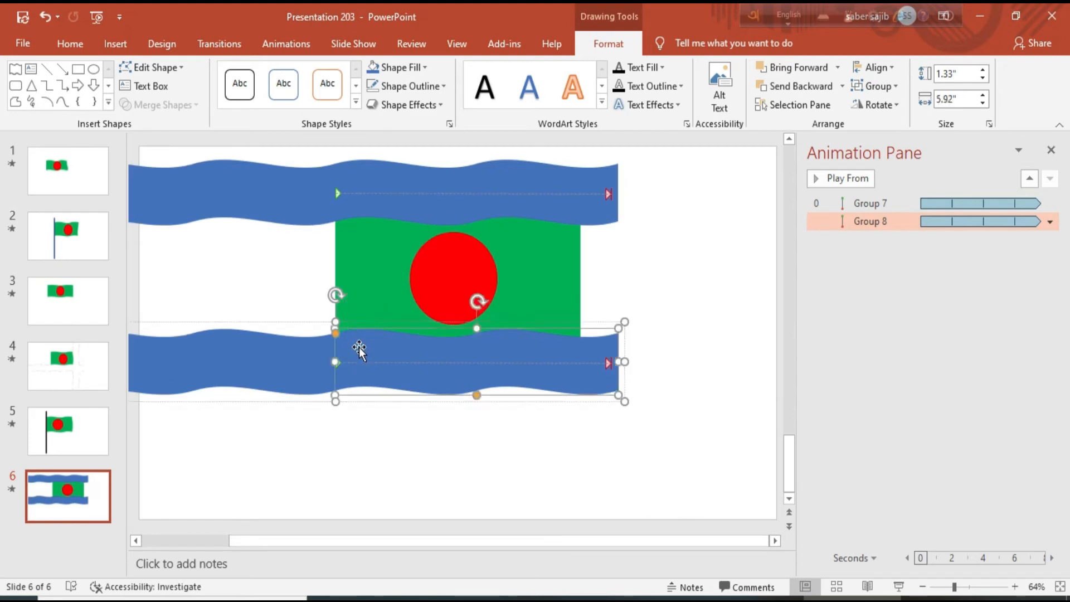
click(347, 467)
click(269, 383)
key(ctrl+d)
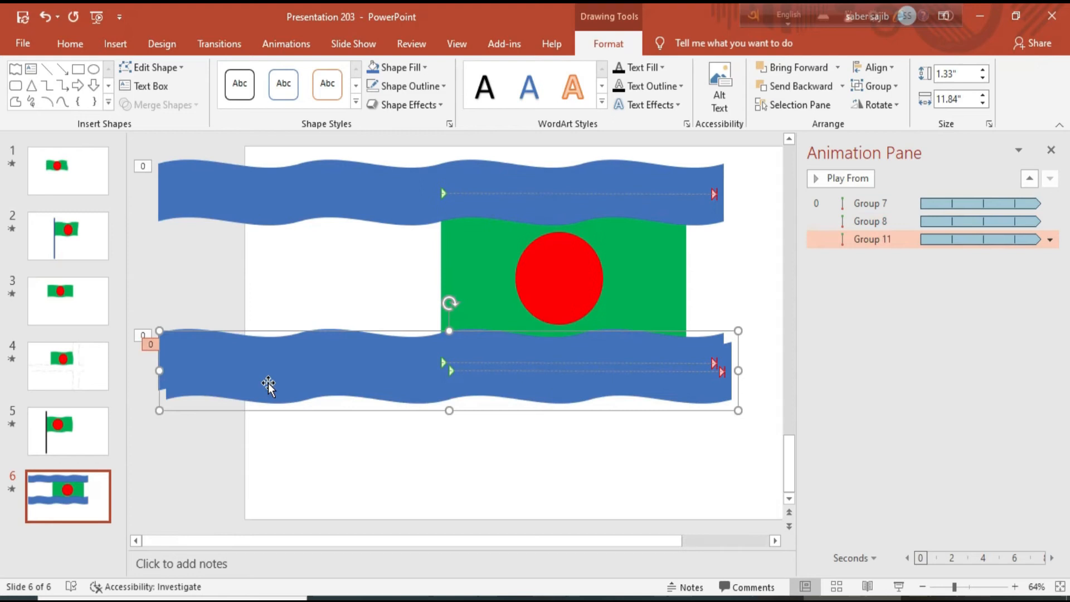
drag(342, 377, 333, 462)
drag(440, 394, 331, 460)
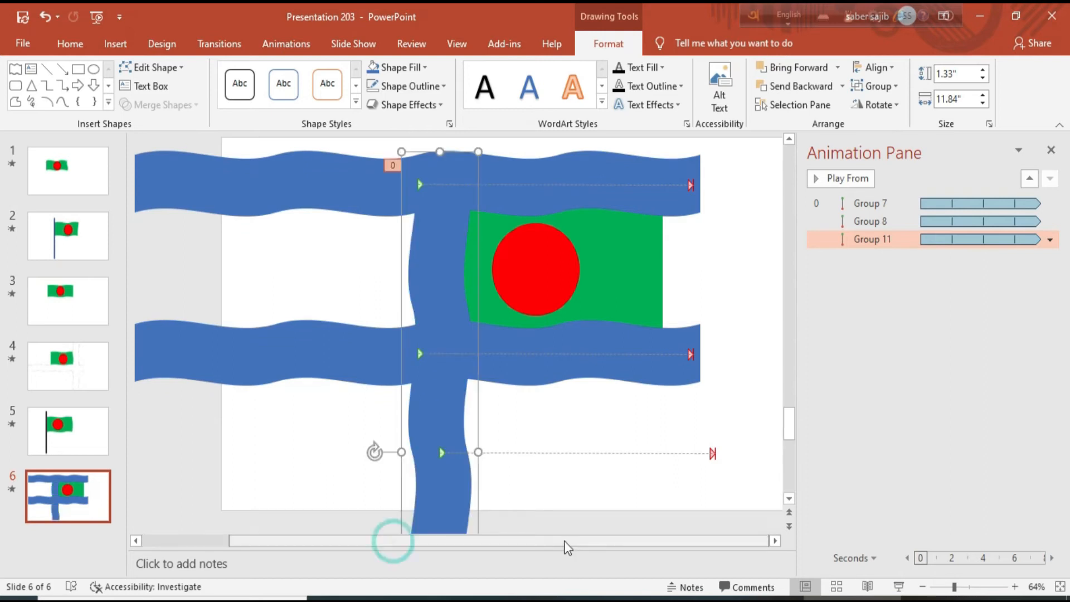
drag(336, 423, 553, 371)
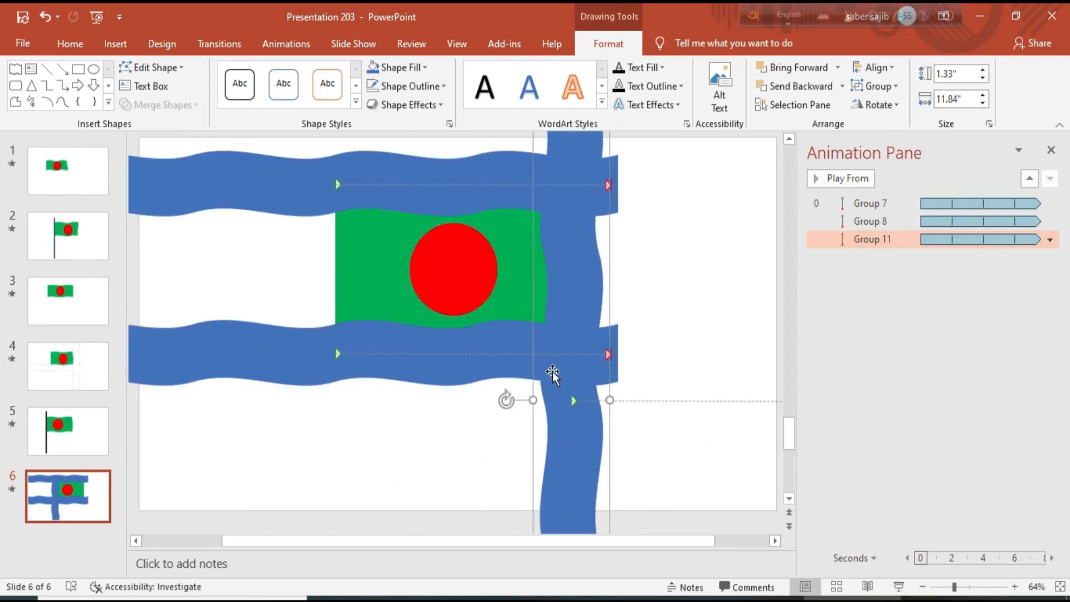
drag(490, 543, 672, 552)
drag(733, 541, 748, 541)
Drag the upright wave's motion path end so the path runs vertically
click(769, 399)
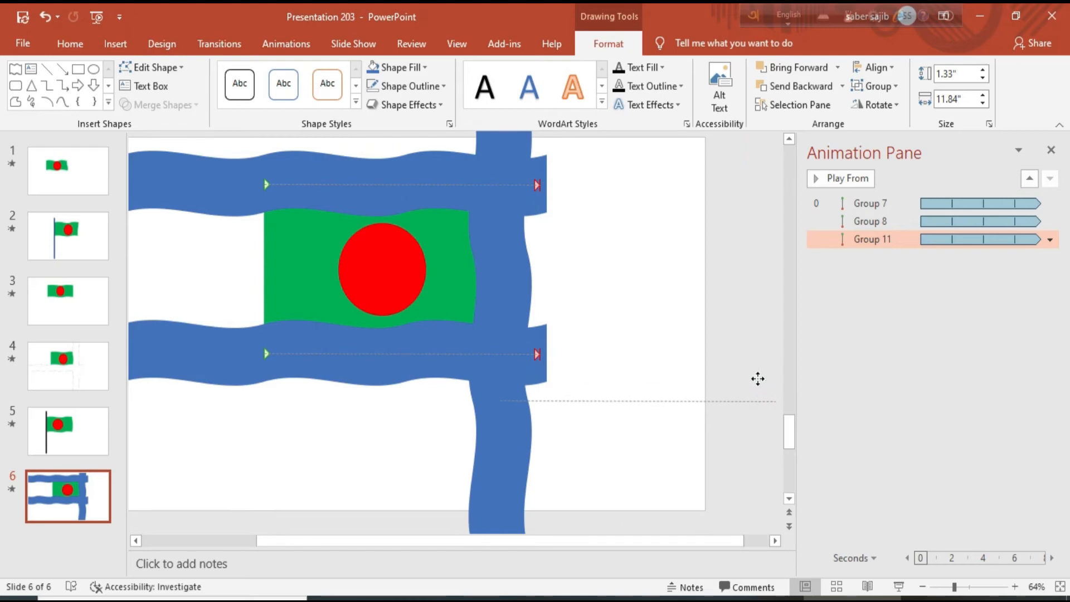
click(770, 405)
drag(770, 405, 494, 132)
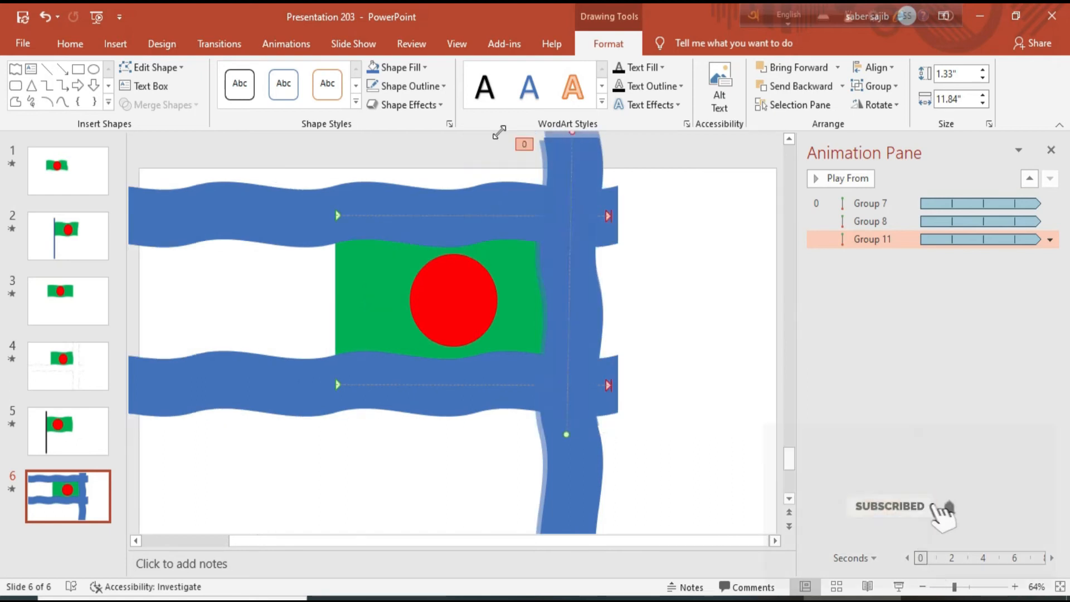
click(687, 317)
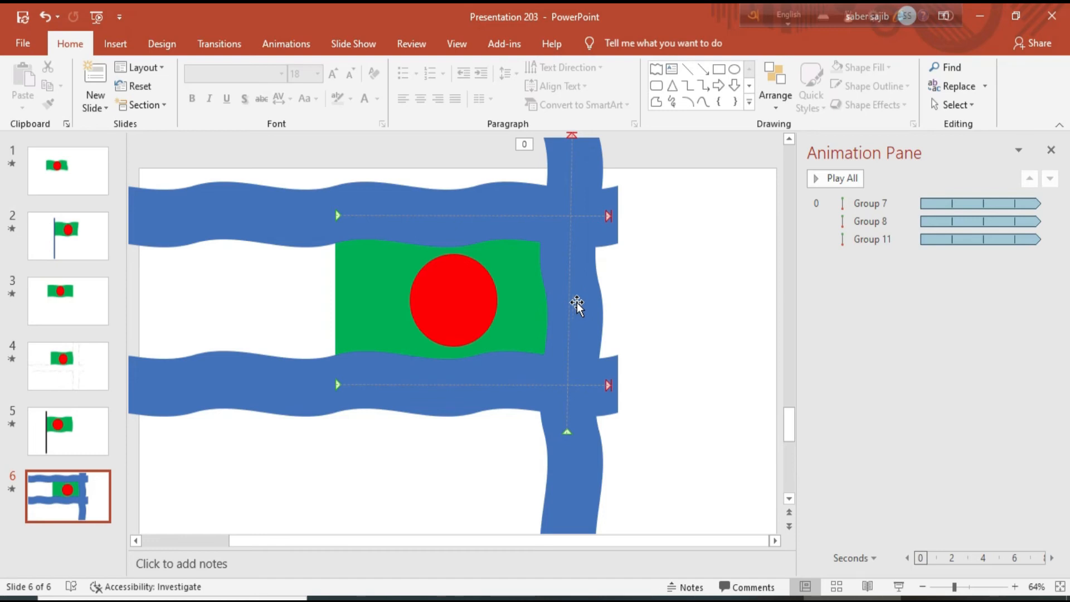
Select the top, lower and upright wave groups together and fill them white
click(297, 210)
ctrl+click(293, 389)
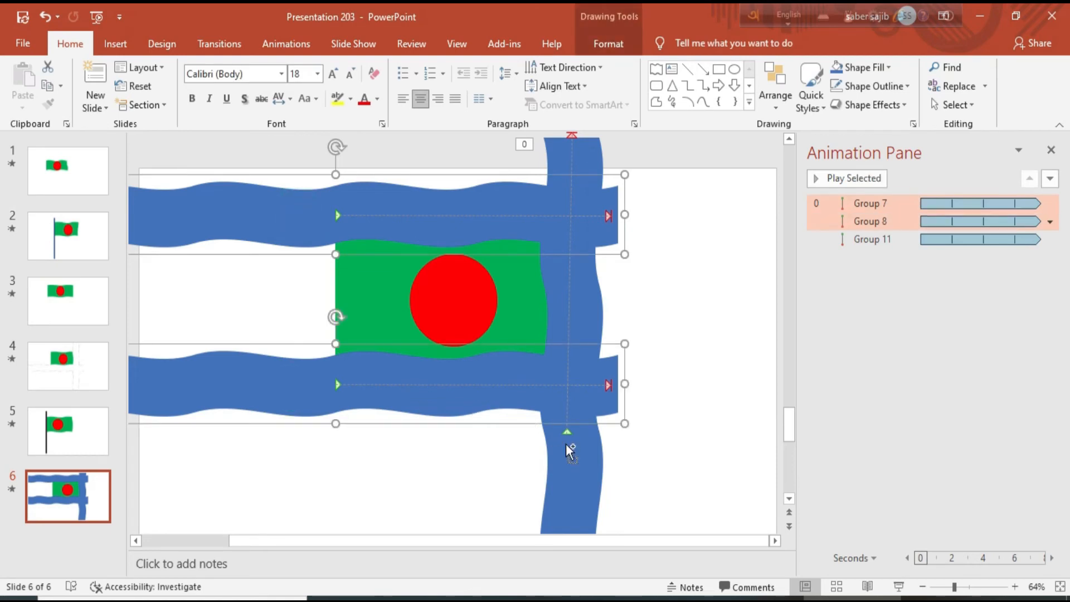
ctrl+click(580, 458)
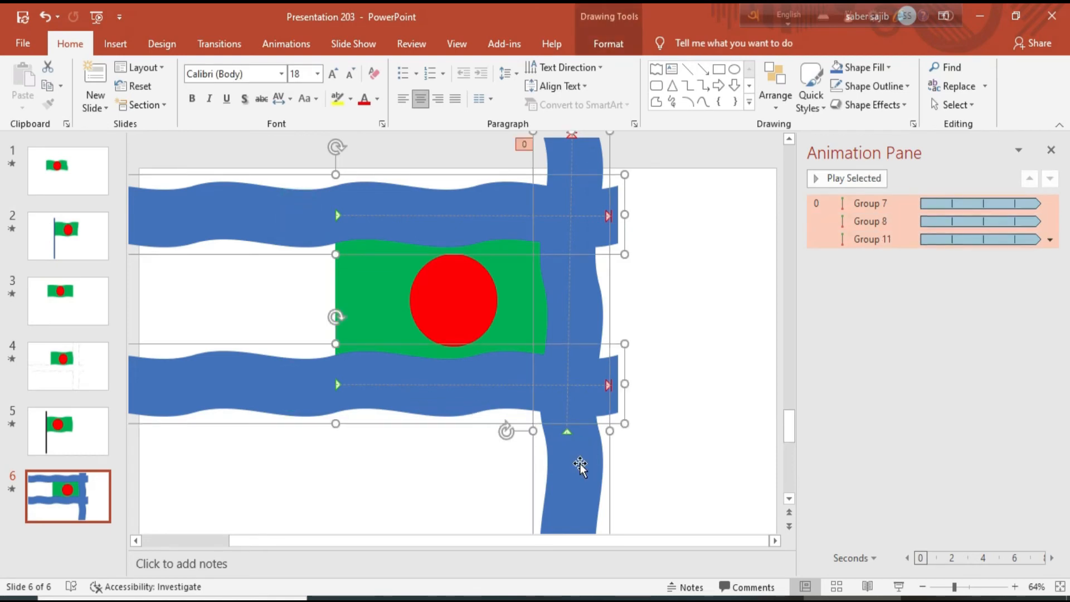
click(615, 44)
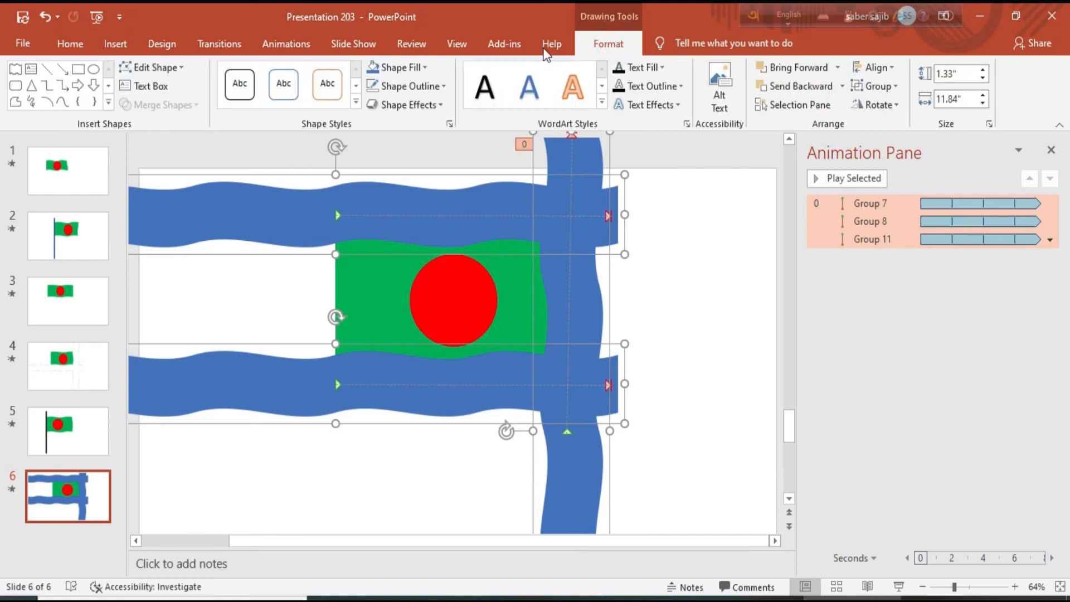
click(429, 67)
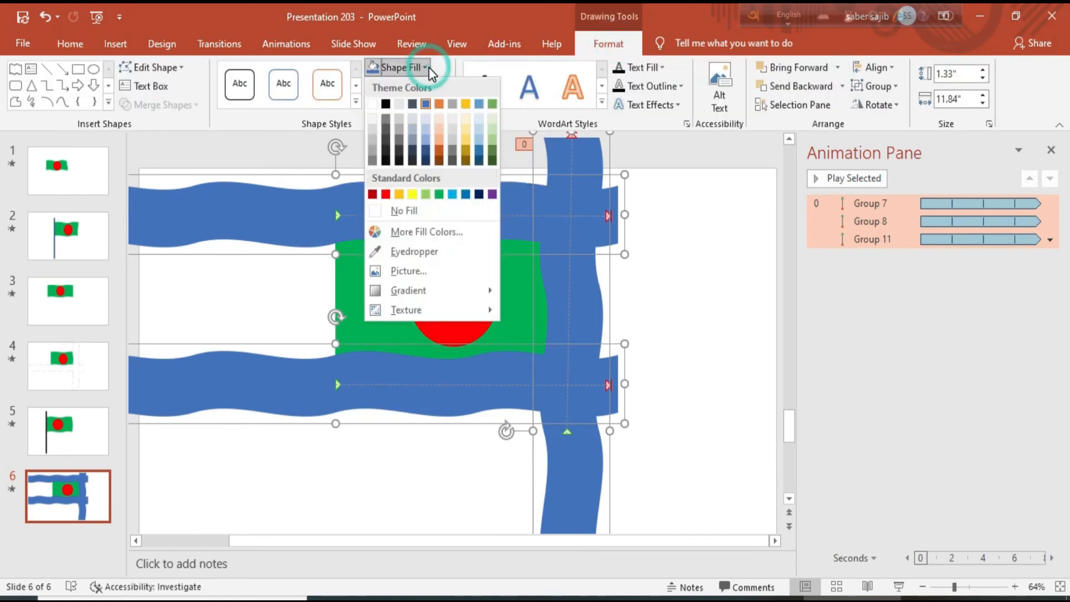
click(373, 103)
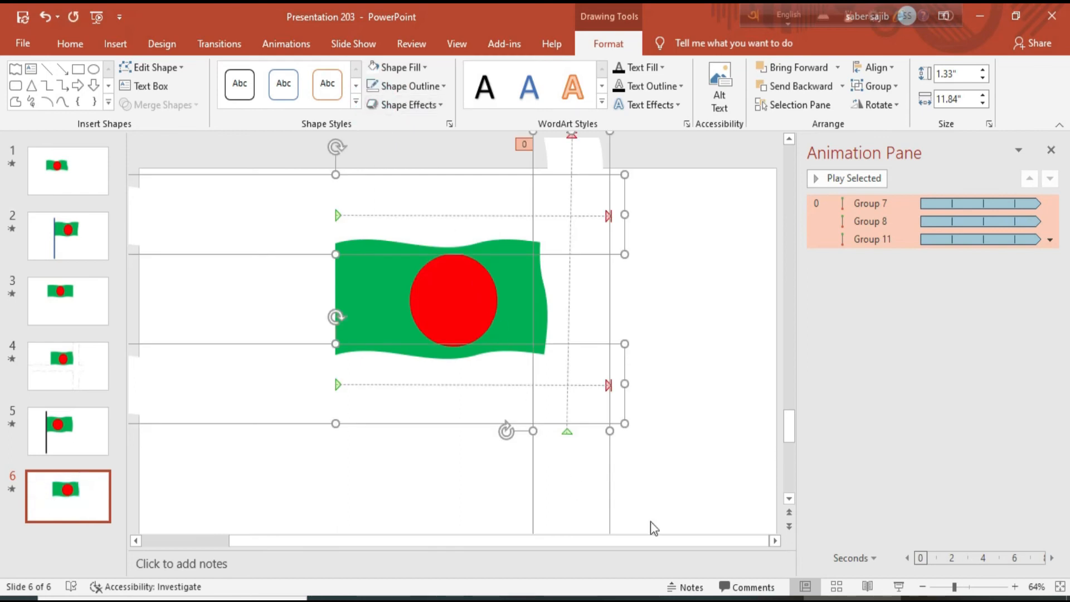
click(895, 591)
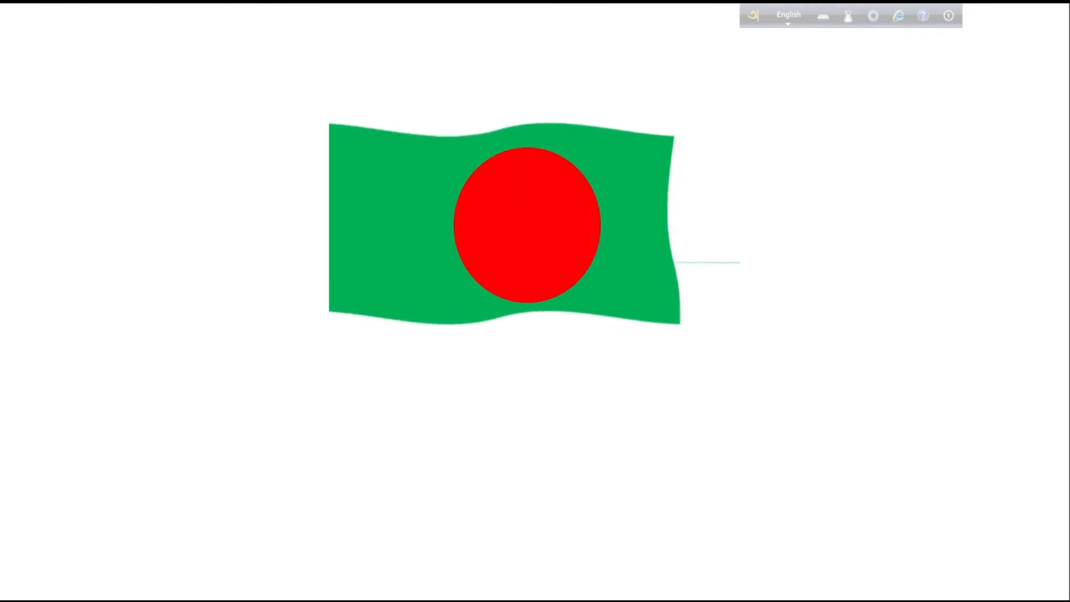
key(Escape)
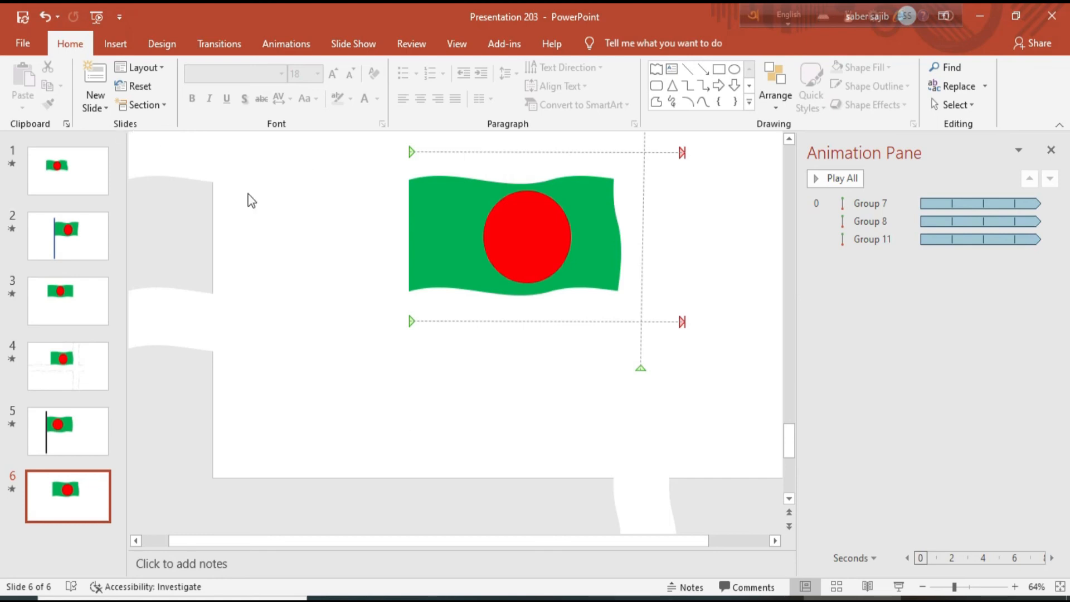
Draw a tall rounded rectangle just left of the flag as the pole
click(116, 45)
click(254, 97)
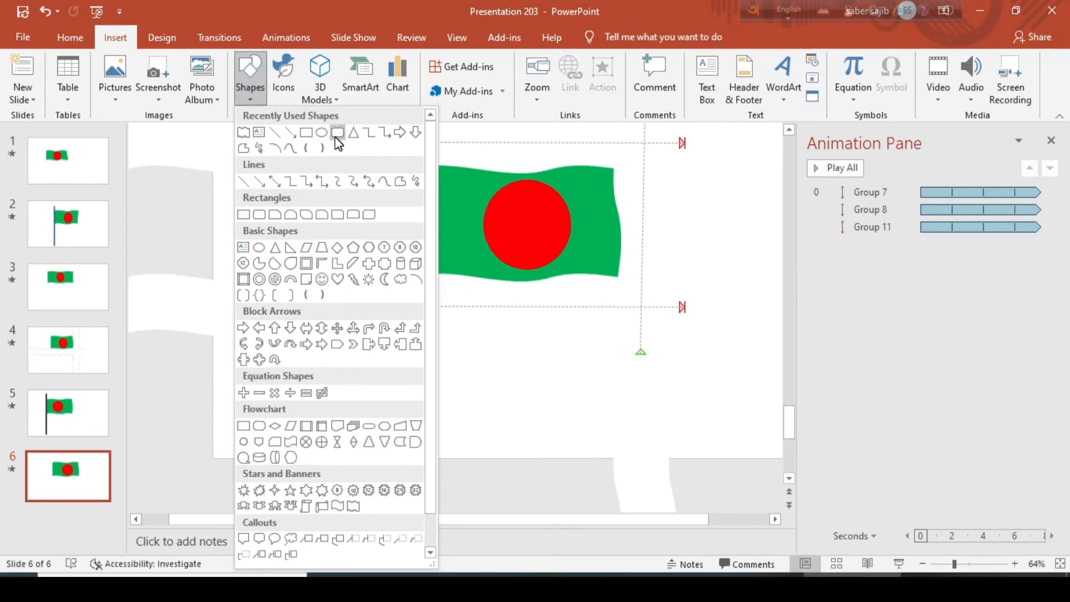
click(337, 134)
drag(370, 131, 419, 457)
drag(382, 132, 396, 133)
drag(400, 200, 390, 206)
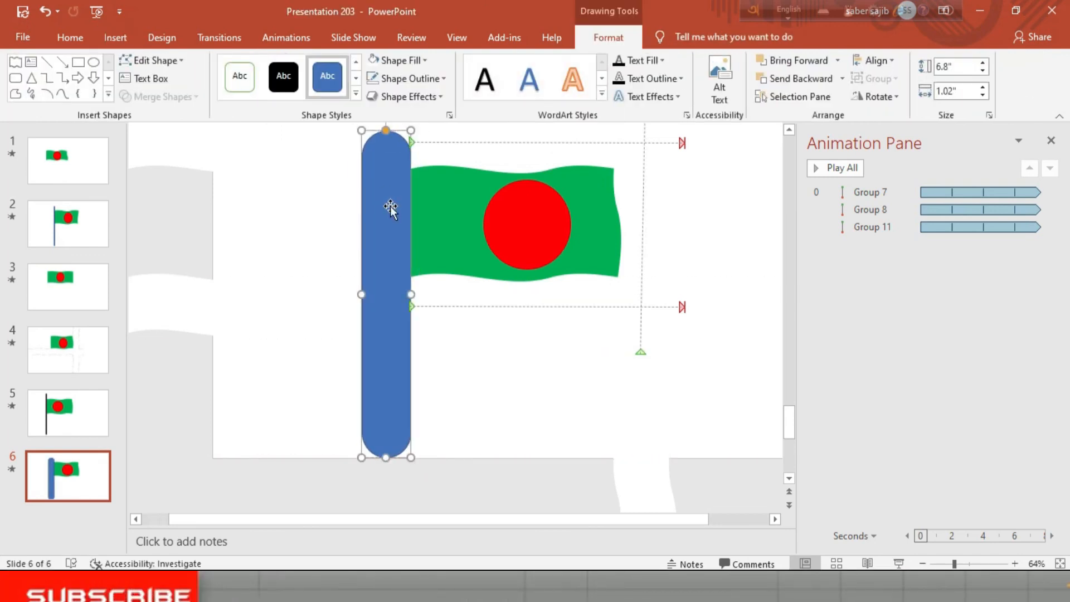
Remove the pole's outline, narrow it to a thin bar, and fill it Black, Text 1, Lighter 25%
click(440, 78)
click(422, 216)
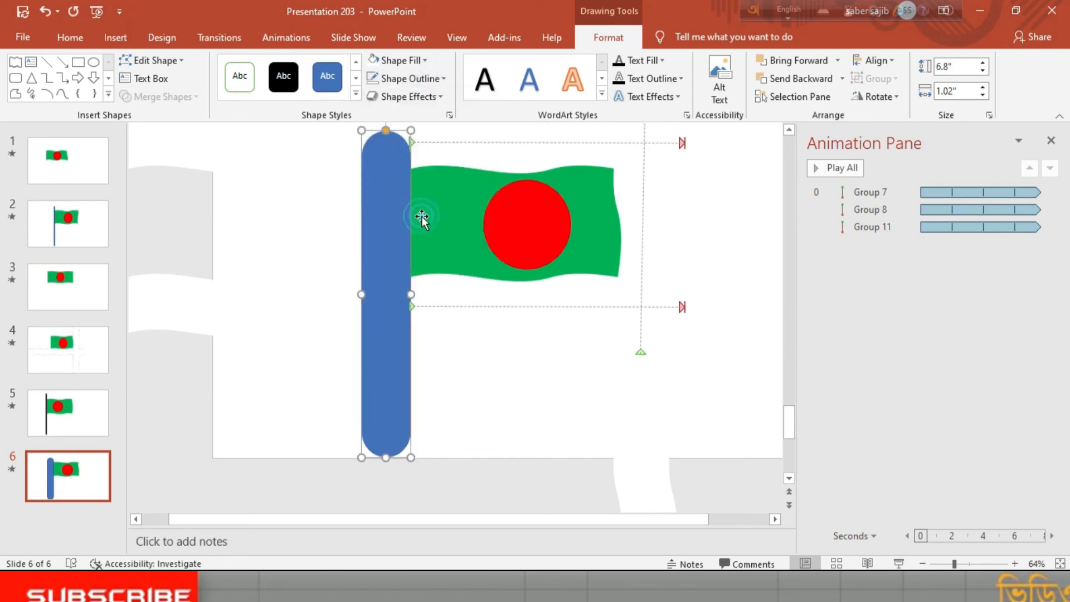
drag(358, 294, 399, 295)
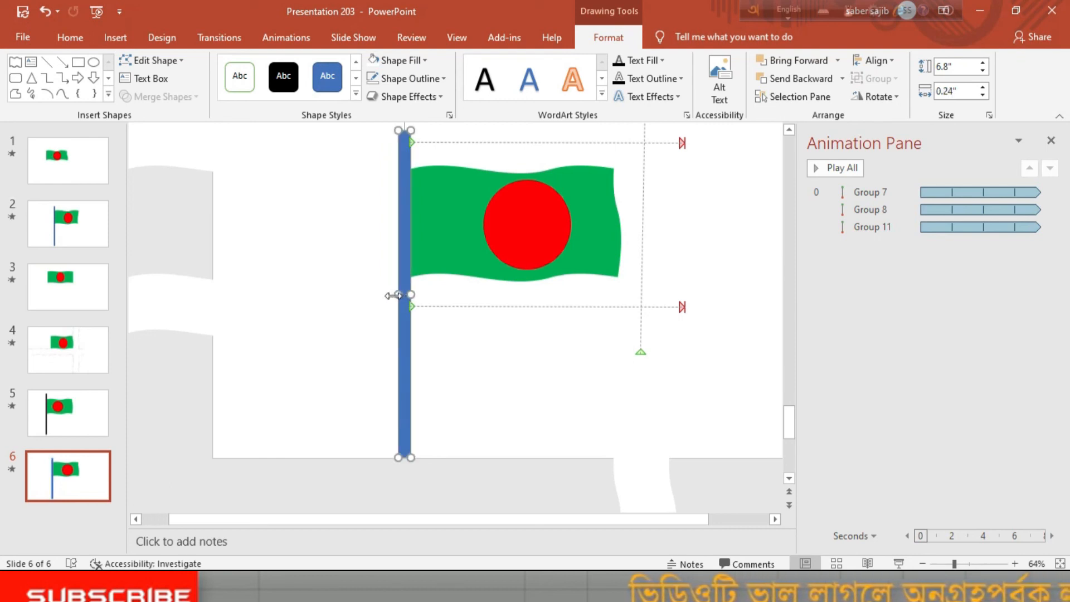
key(ctrl+z)
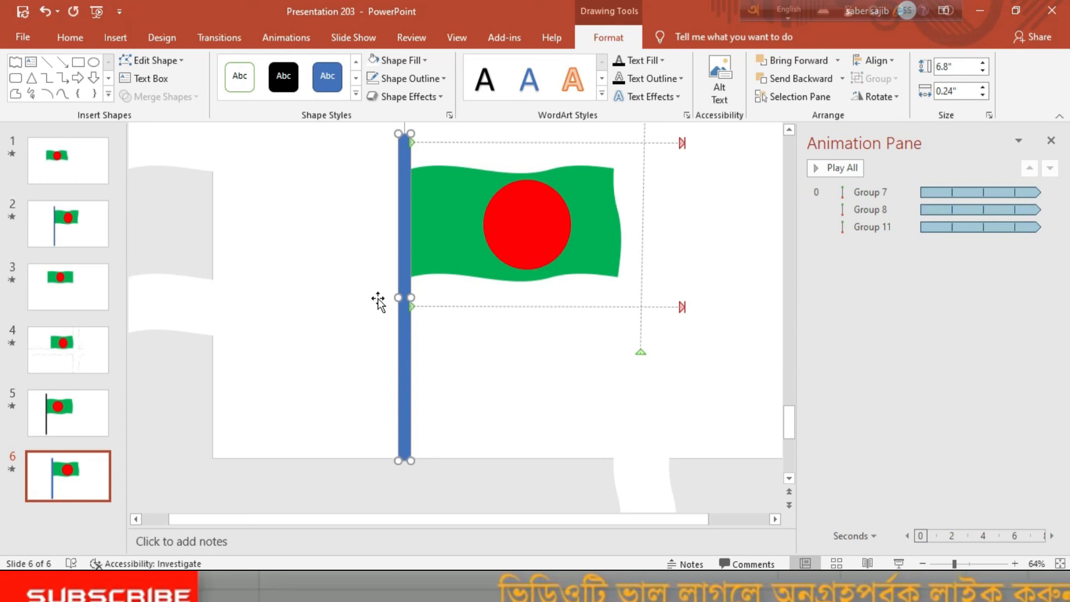
click(426, 62)
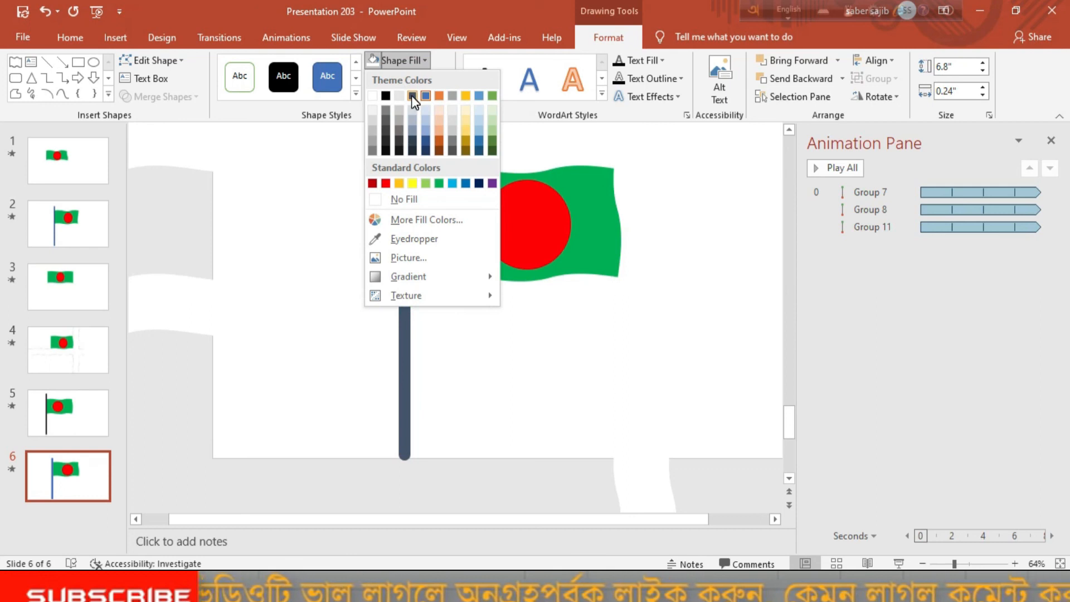
click(386, 129)
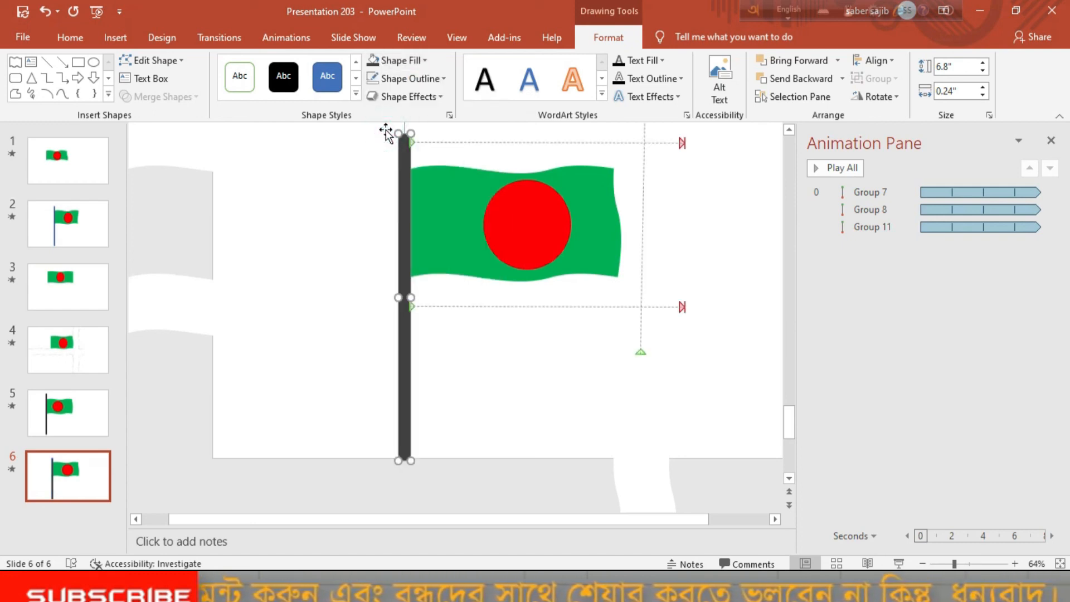